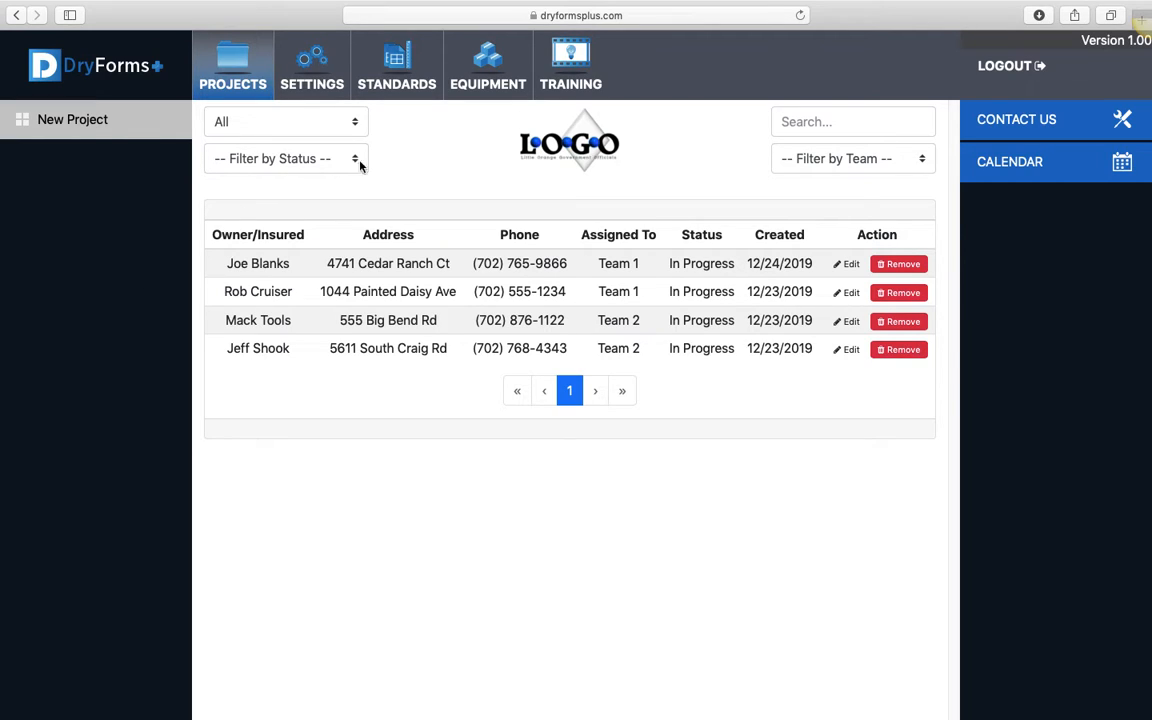
In the Standards forms order, move Work Authorization down and back to first, and place Project Scope at the top of the list
click(397, 89)
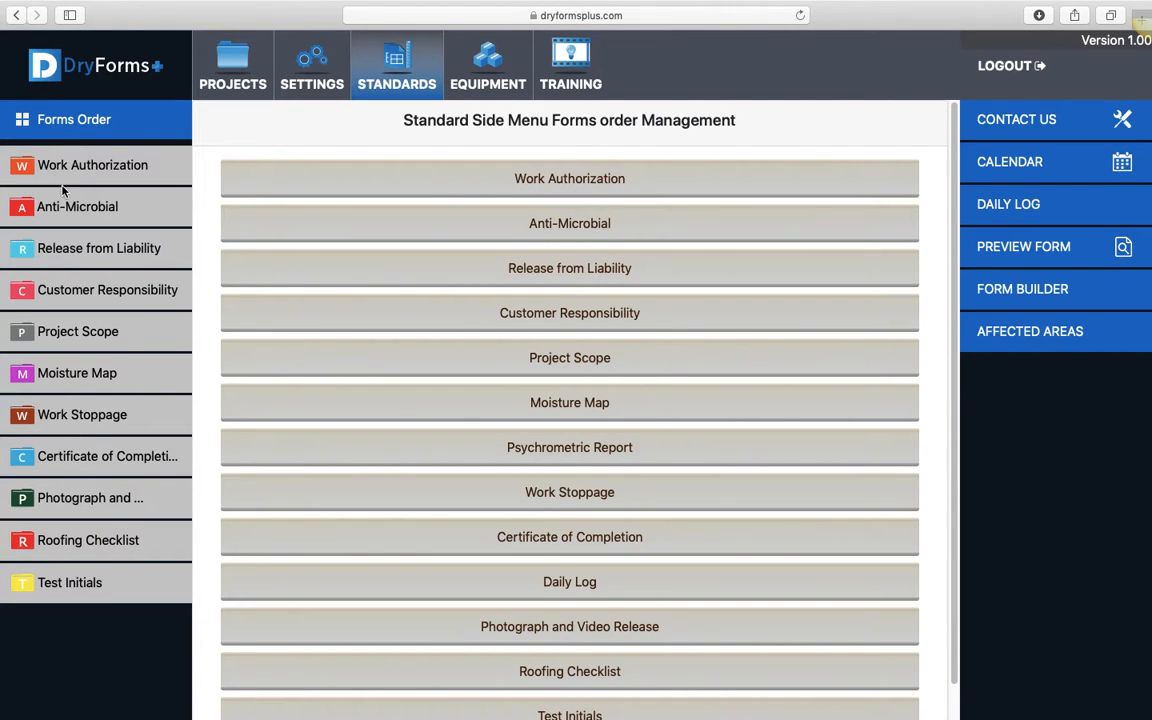
drag(548, 177, 550, 224)
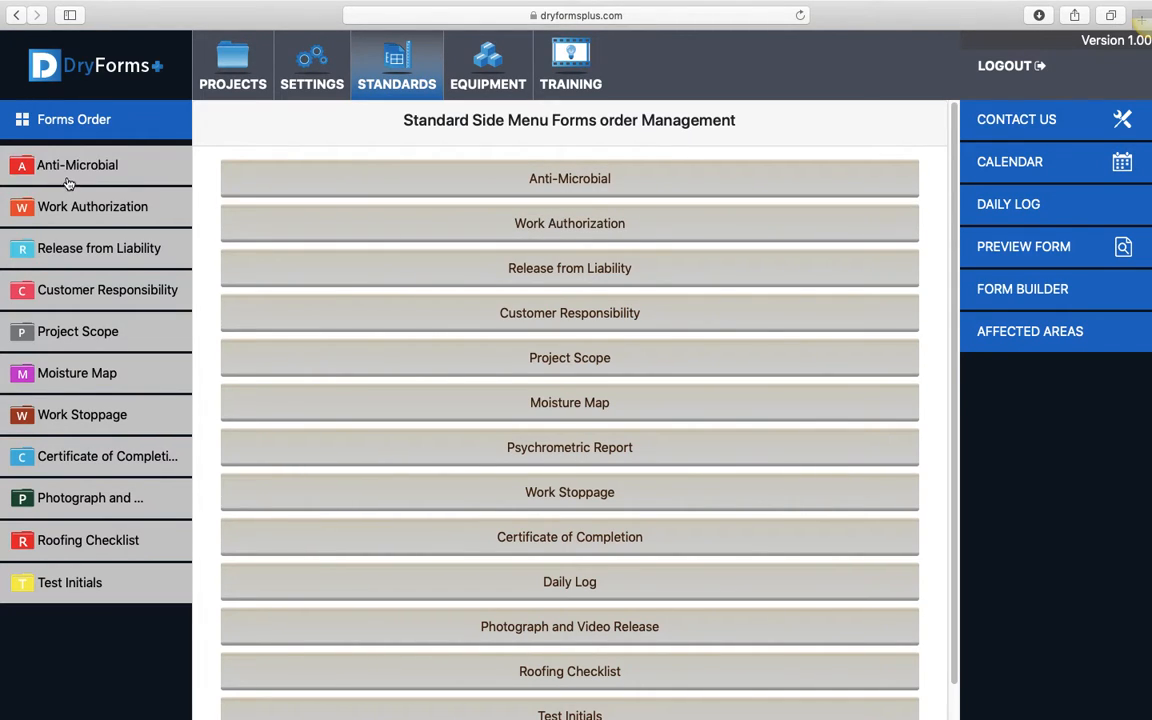
drag(514, 221, 562, 450)
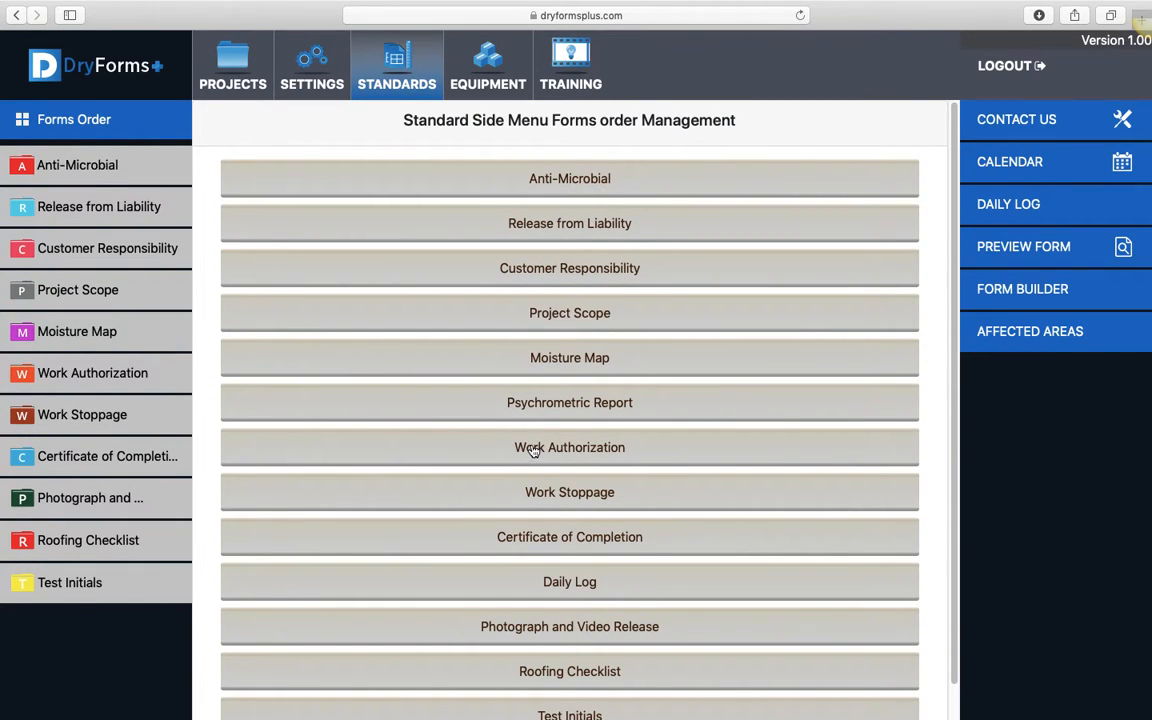
drag(530, 449, 535, 182)
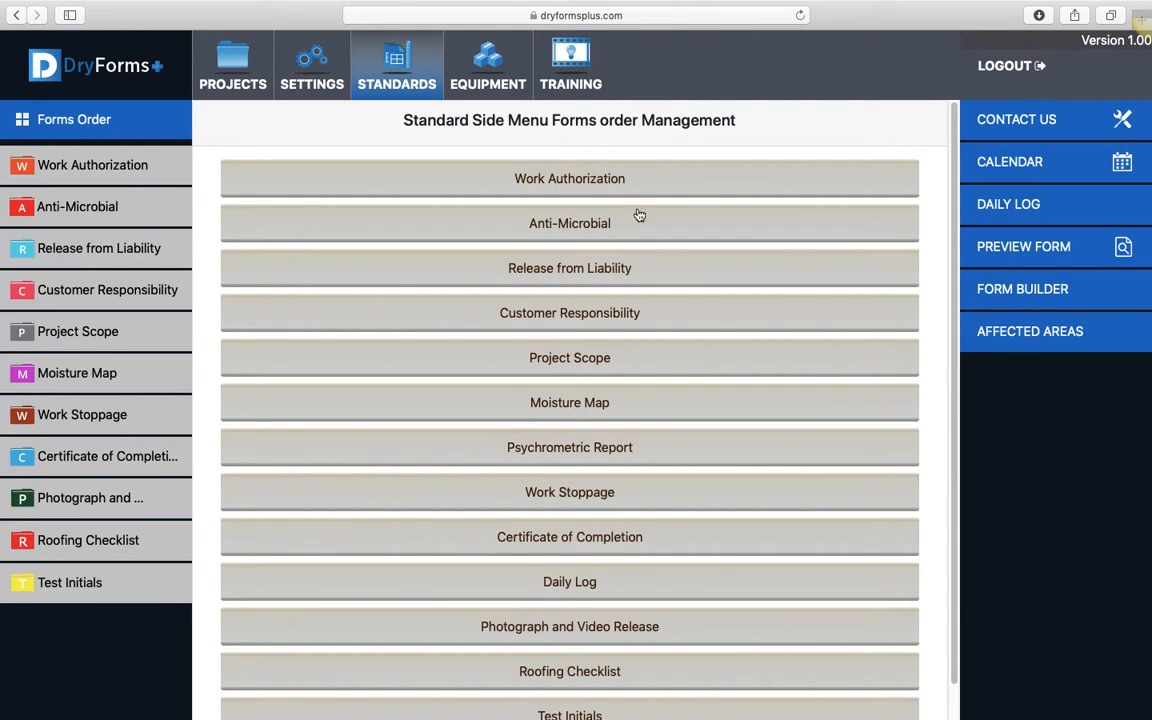
drag(621, 360, 627, 180)
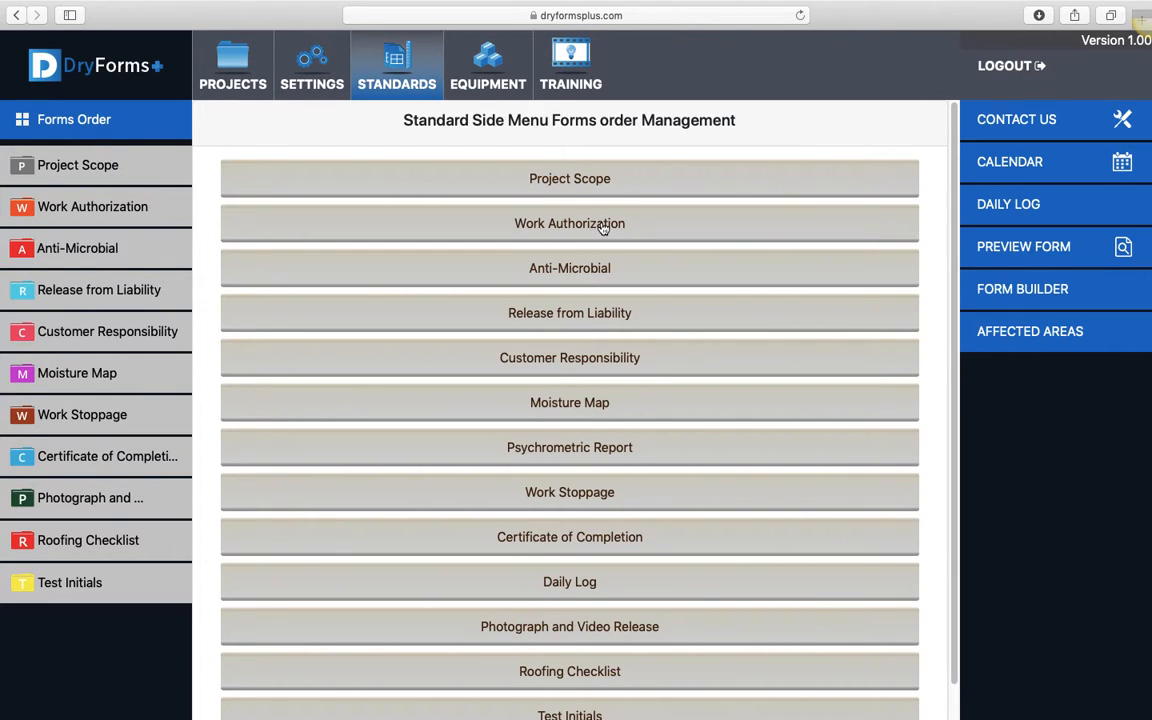
Open the Work Authorization standard form and set its side menu name to Service Contract
click(104, 213)
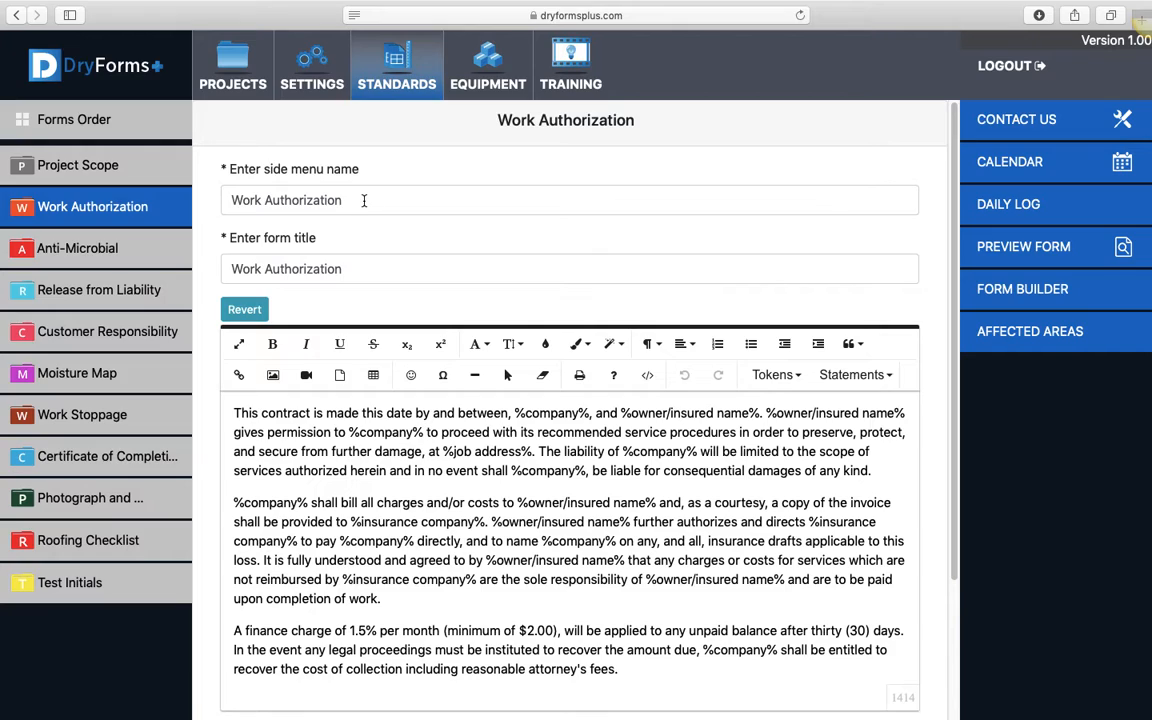
drag(342, 200, 226, 260)
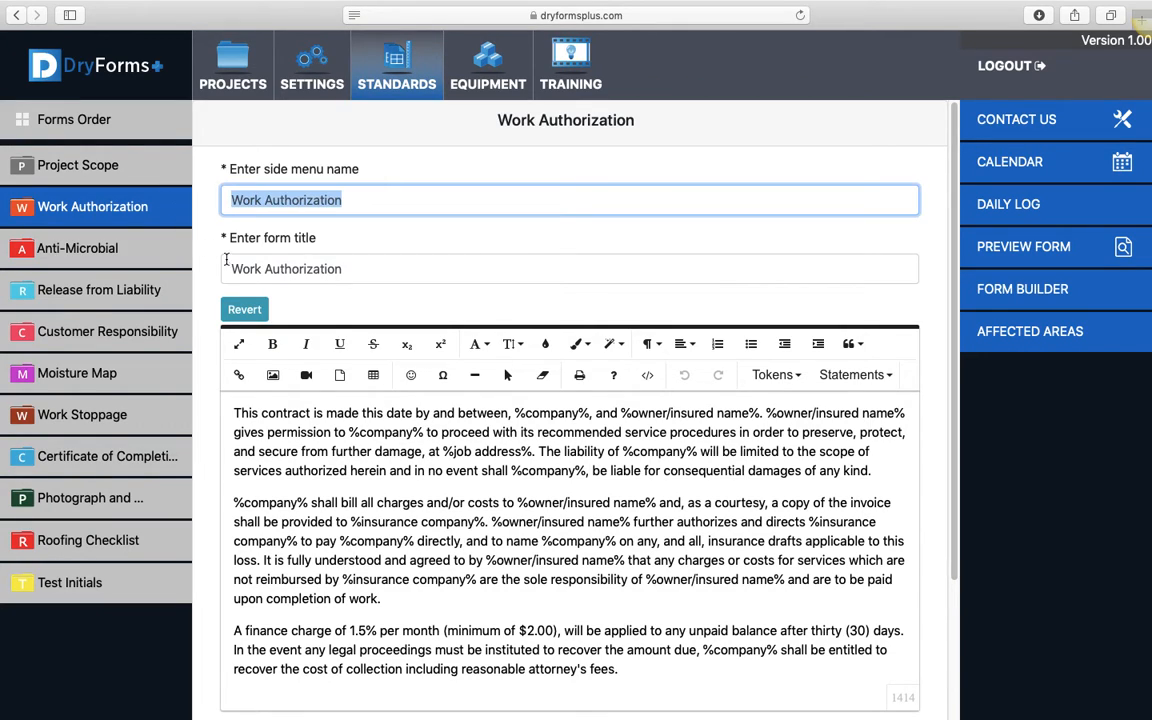
text(Ser)
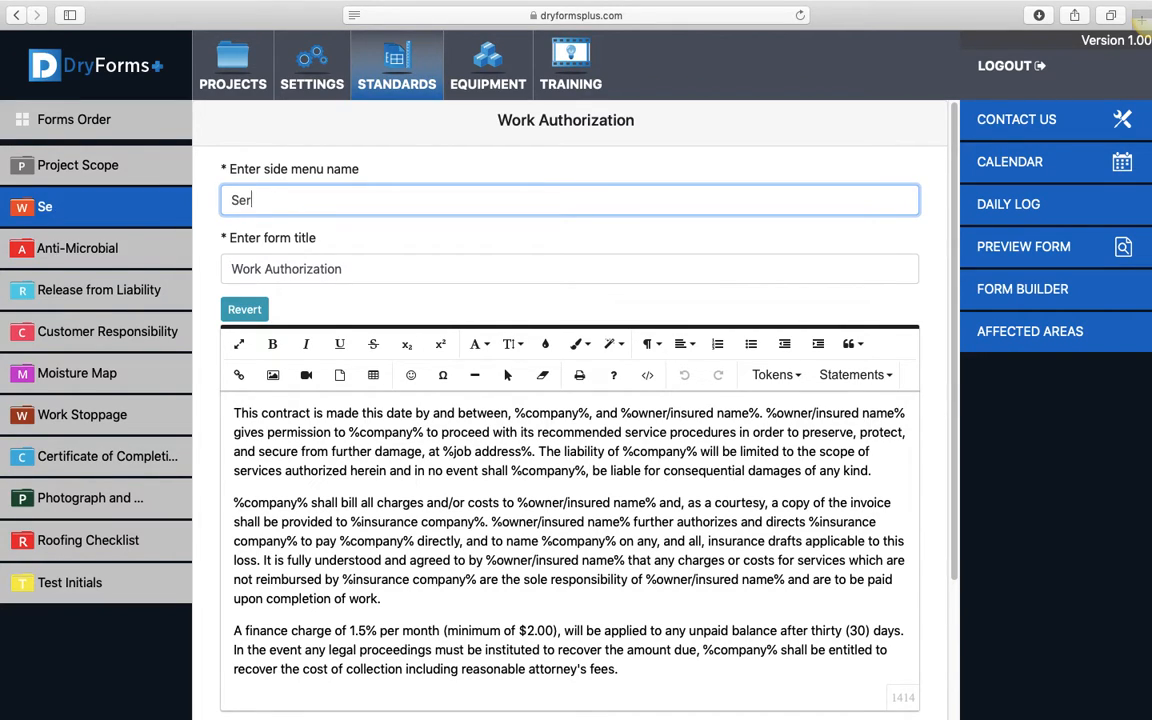
text(vice Contract)
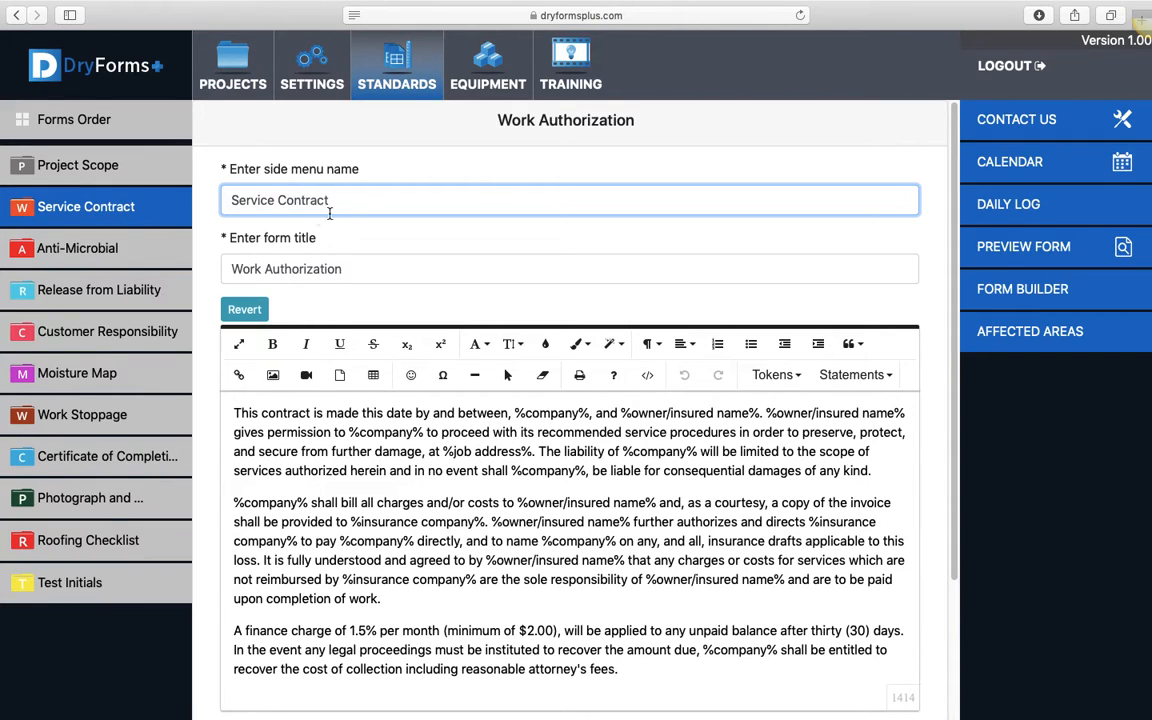
Copy the side menu name Service Contract into the form title, replacing the existing title
drag(347, 199, 216, 199)
right_click(258, 199)
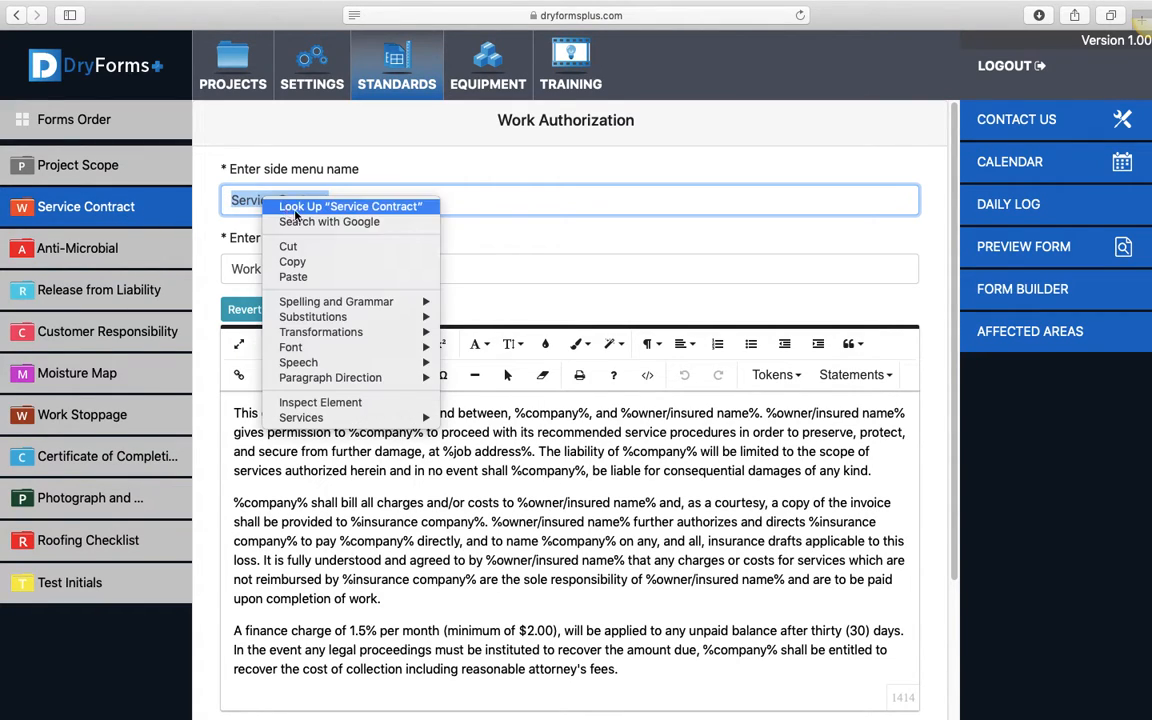
click(296, 261)
drag(350, 268, 222, 268)
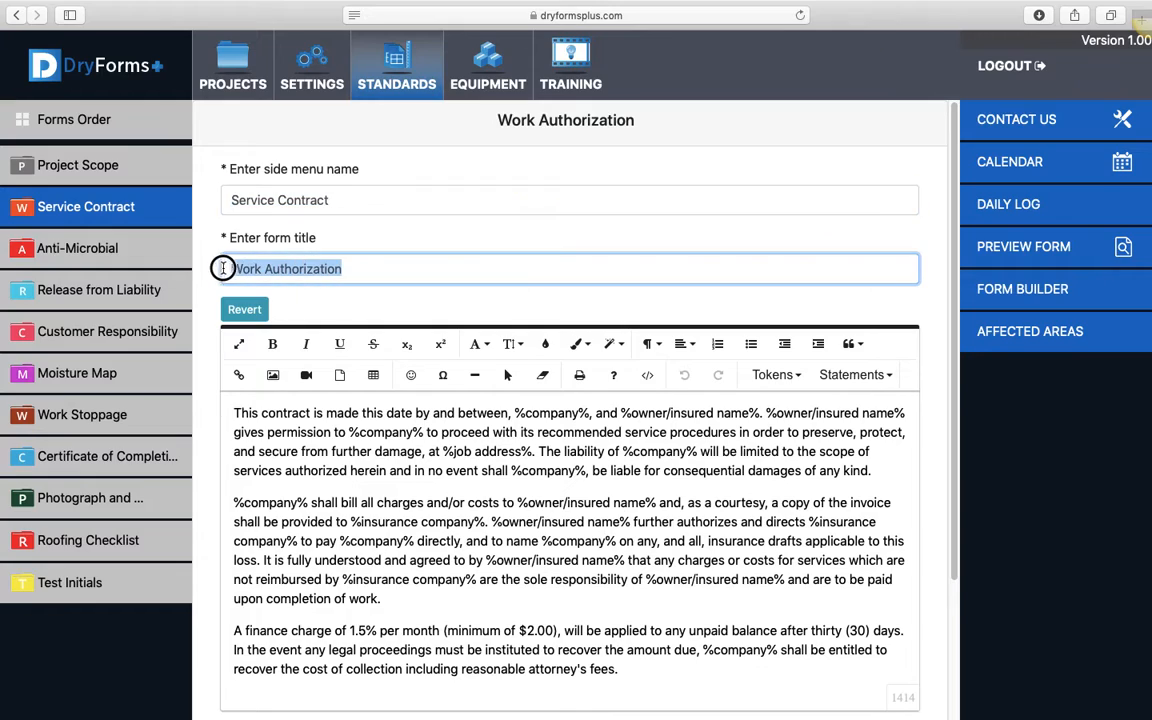
right_click(259, 268)
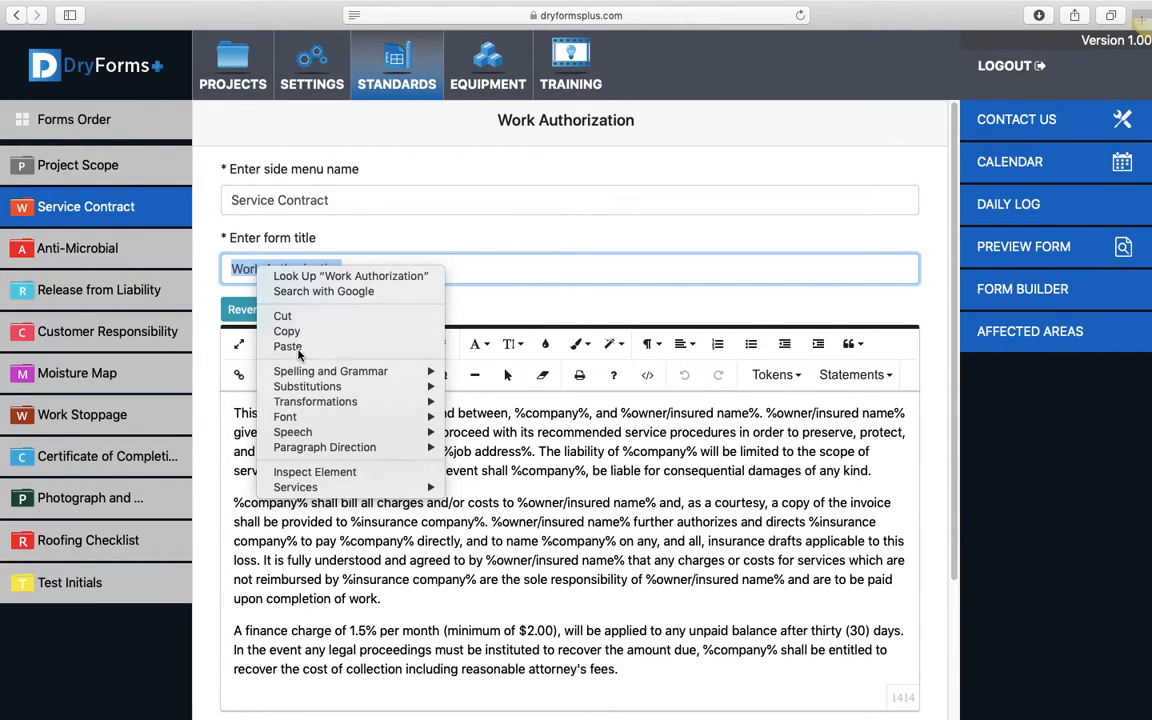
click(290, 347)
click(349, 243)
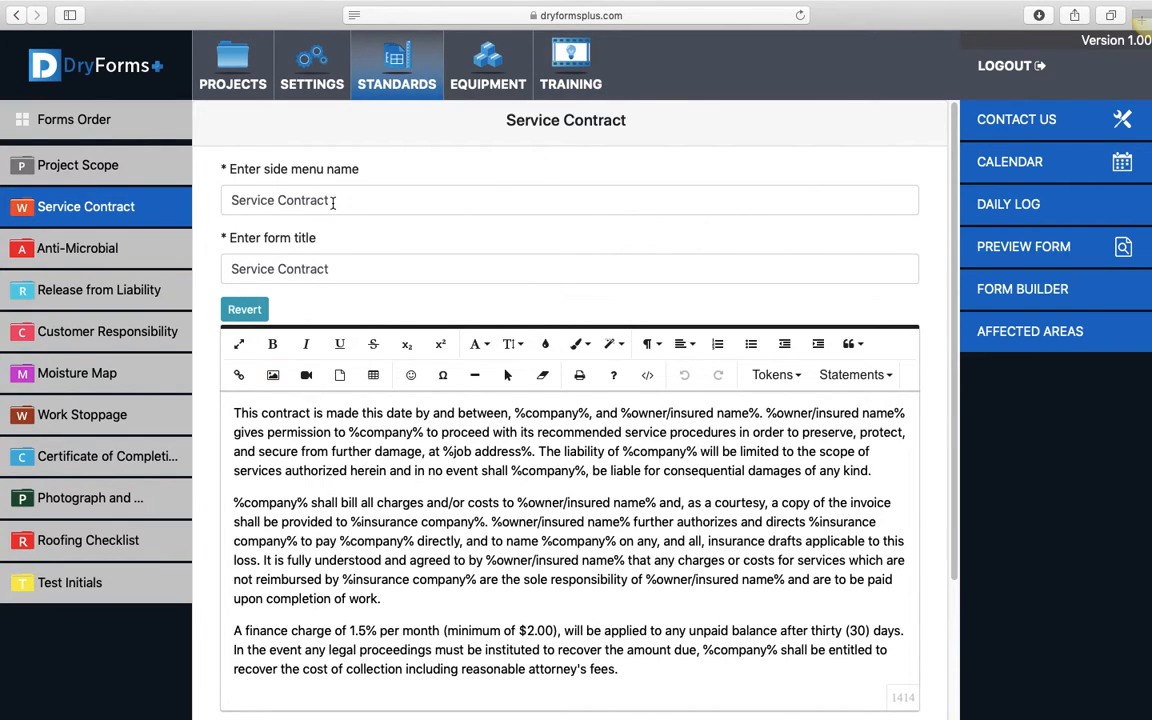
Change the form's side menu name back to Work Authorization
drag(333, 202, 226, 196)
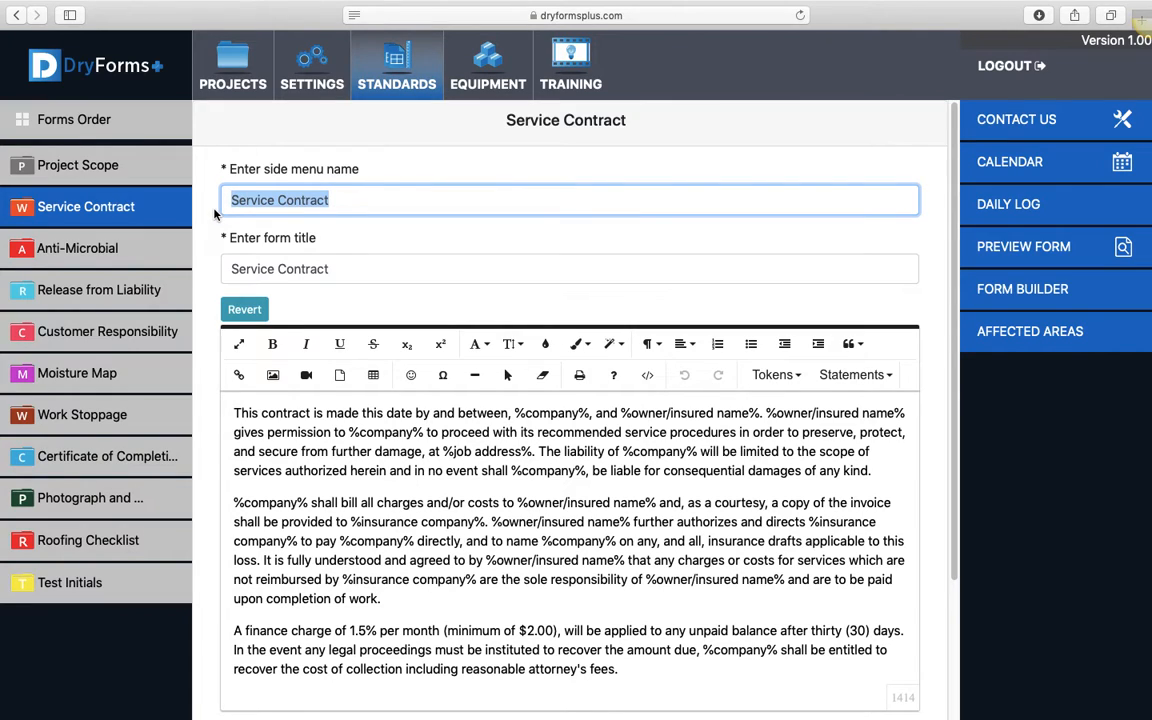
text(Work )
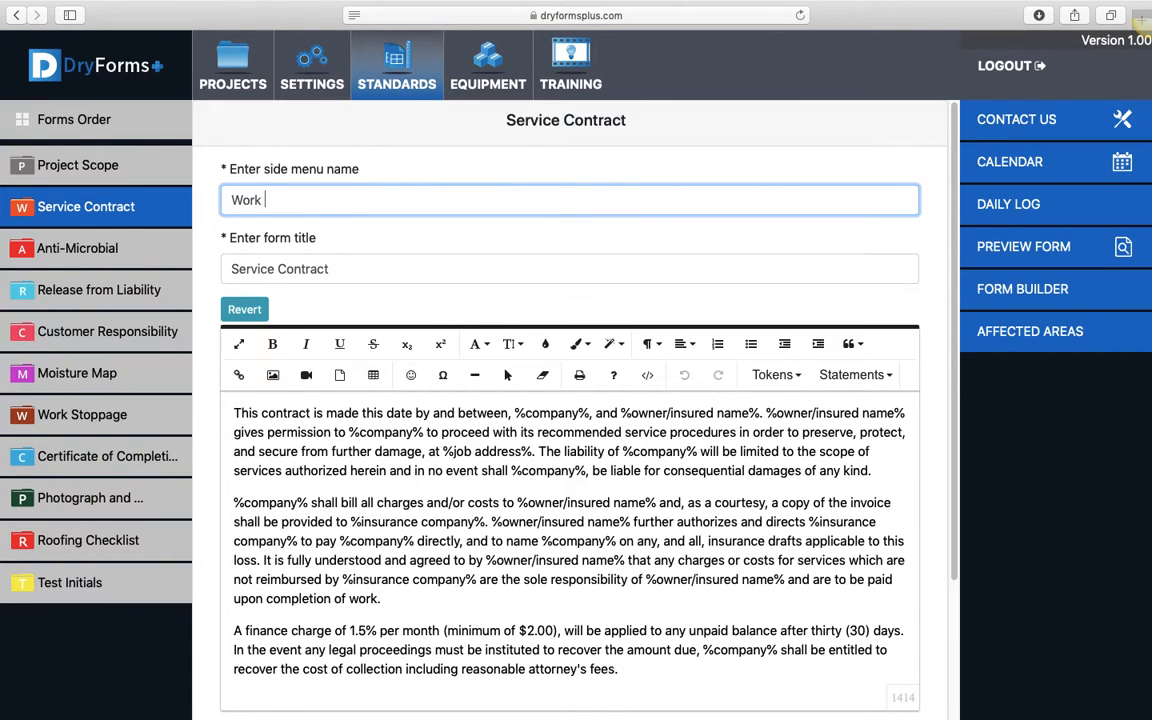
text(Authorization)
Try to replace the form title with the copied side menu name
drag(352, 195, 213, 195)
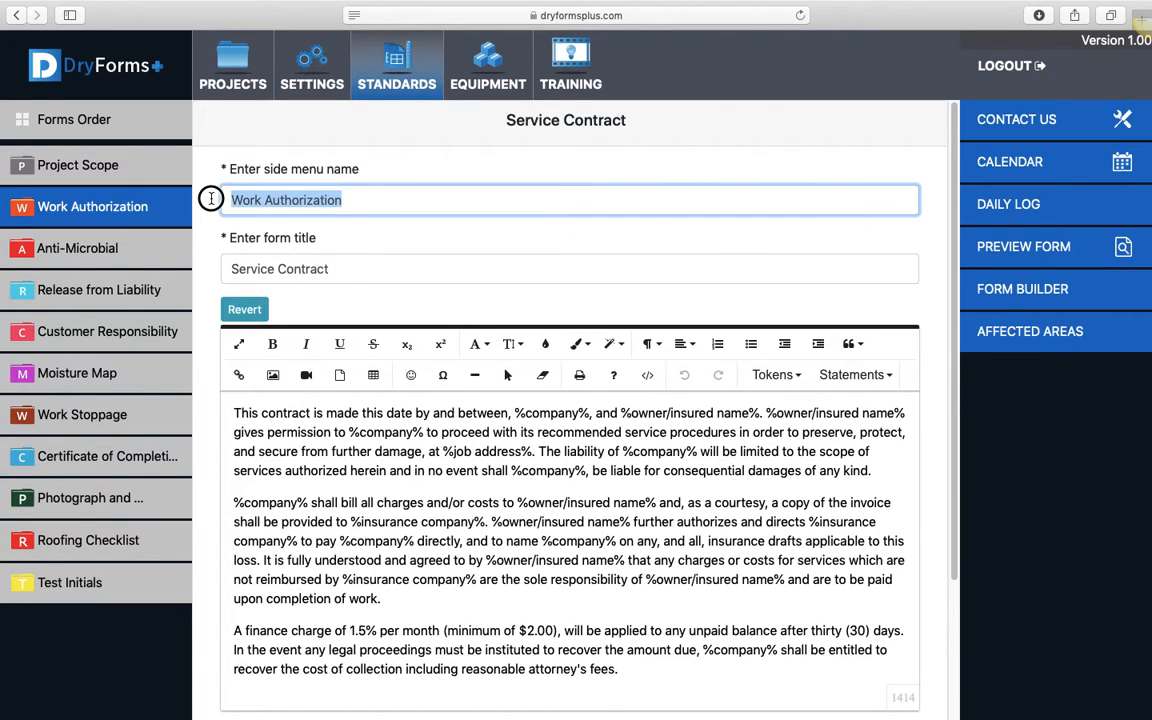
right_click(262, 200)
click(289, 259)
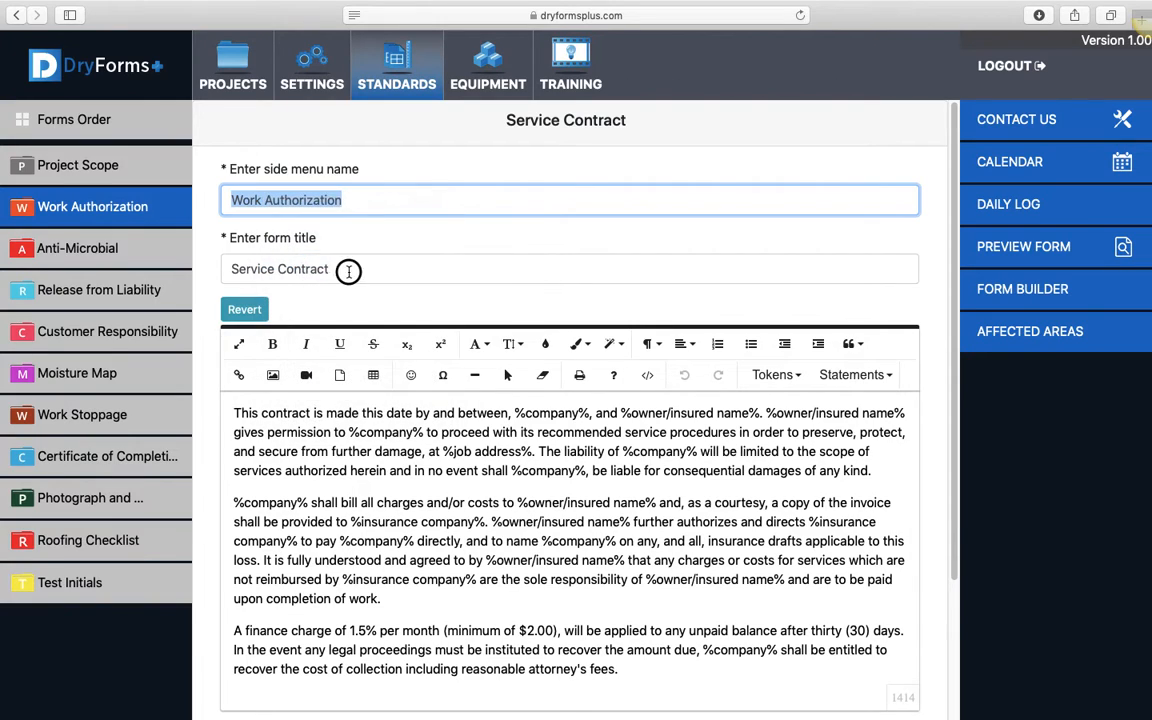
drag(348, 271, 231, 266)
right_click(264, 270)
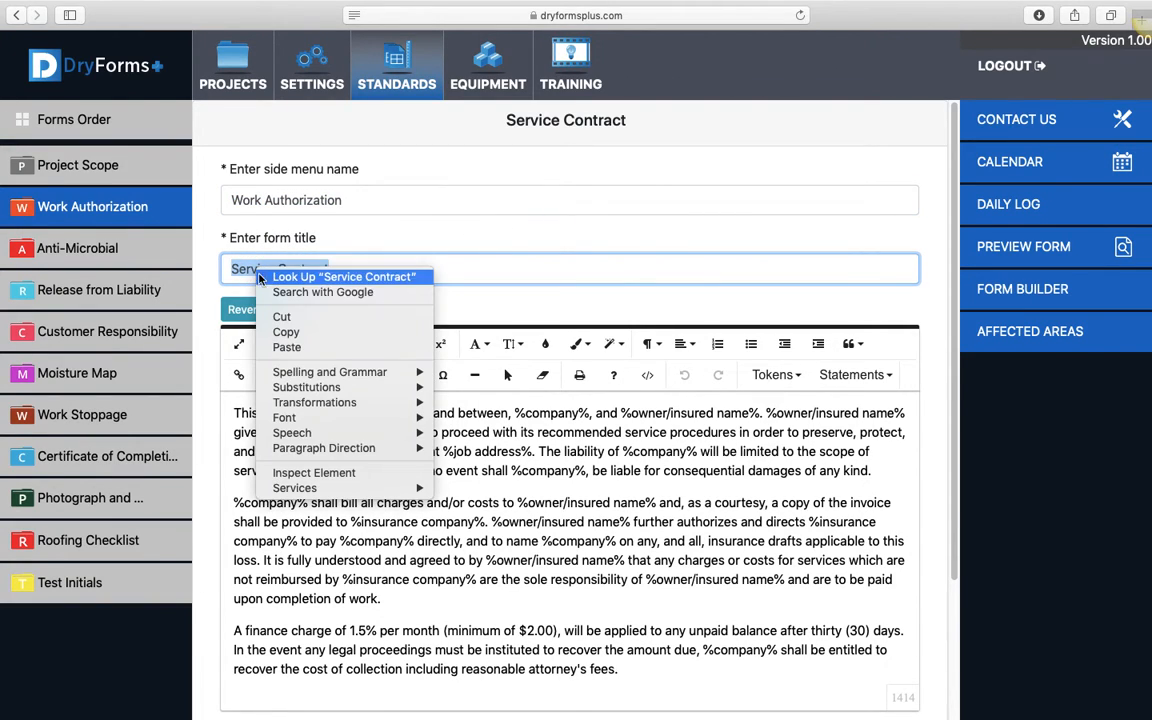
click(312, 336)
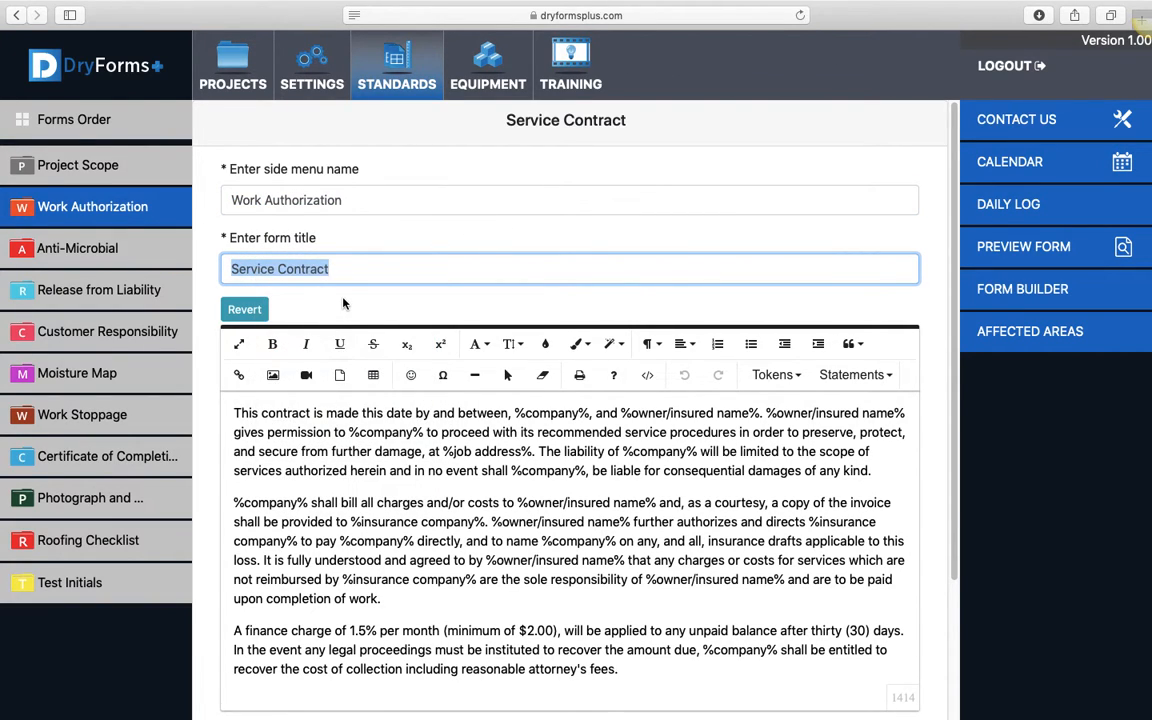
Copy the side menu name Work Authorization and paste it over the form title
drag(343, 200, 232, 200)
right_click(232, 199)
click(313, 266)
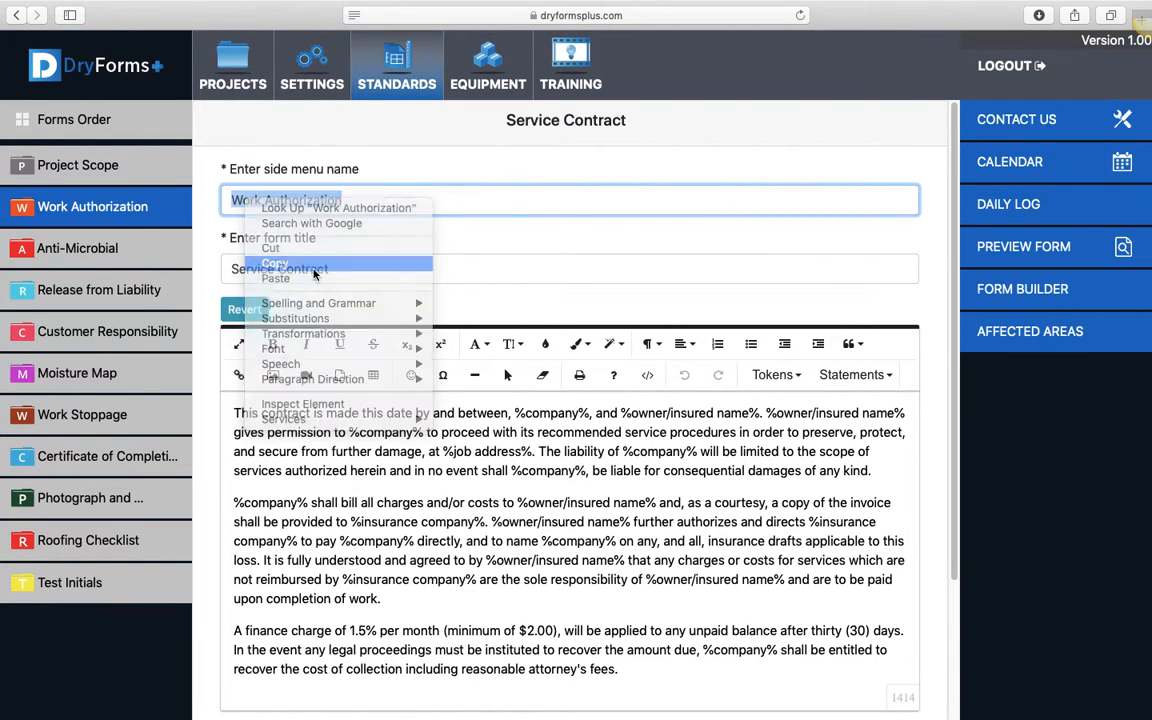
drag(328, 268, 226, 268)
right_click(259, 268)
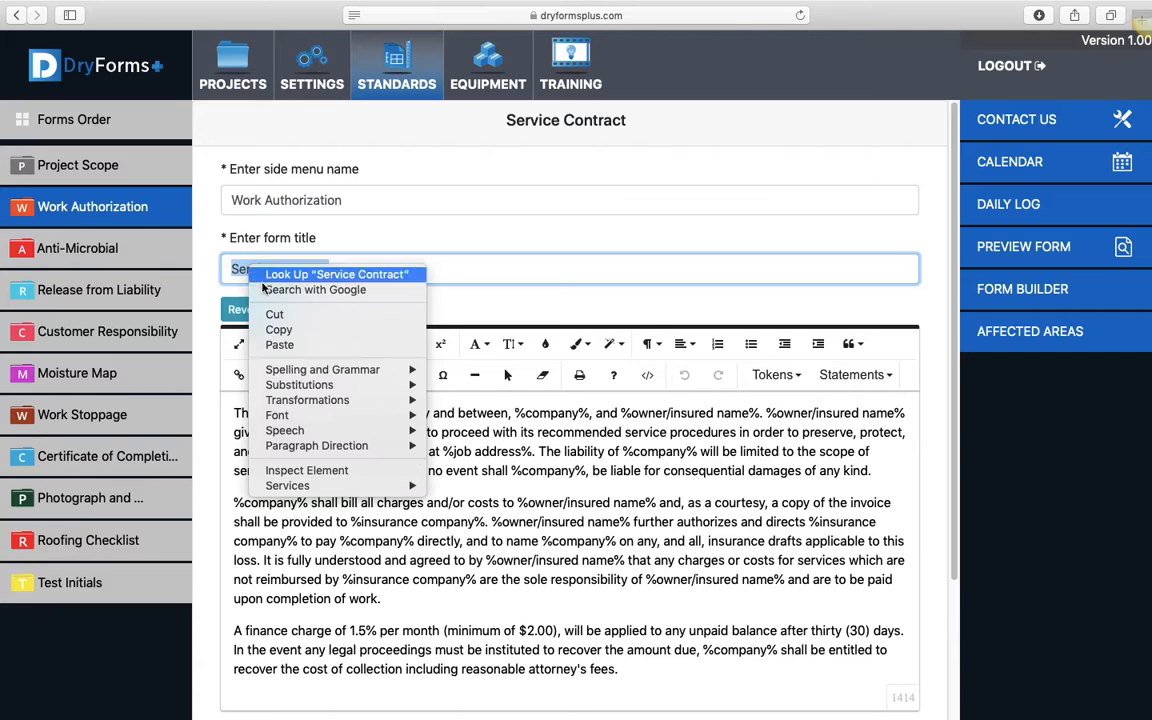
click(280, 344)
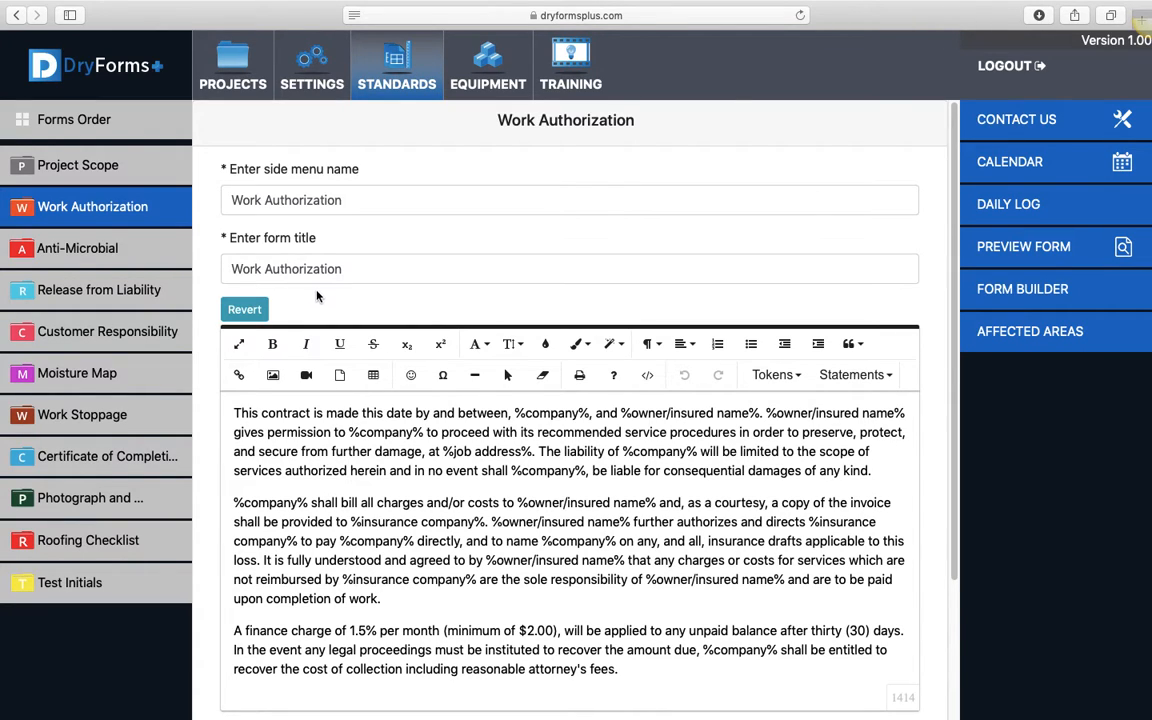
Examine the Work Authorization form body and the full list of tokens available for its text
scroll(284, 260, down, 1)
scroll(200, 428, down, 1)
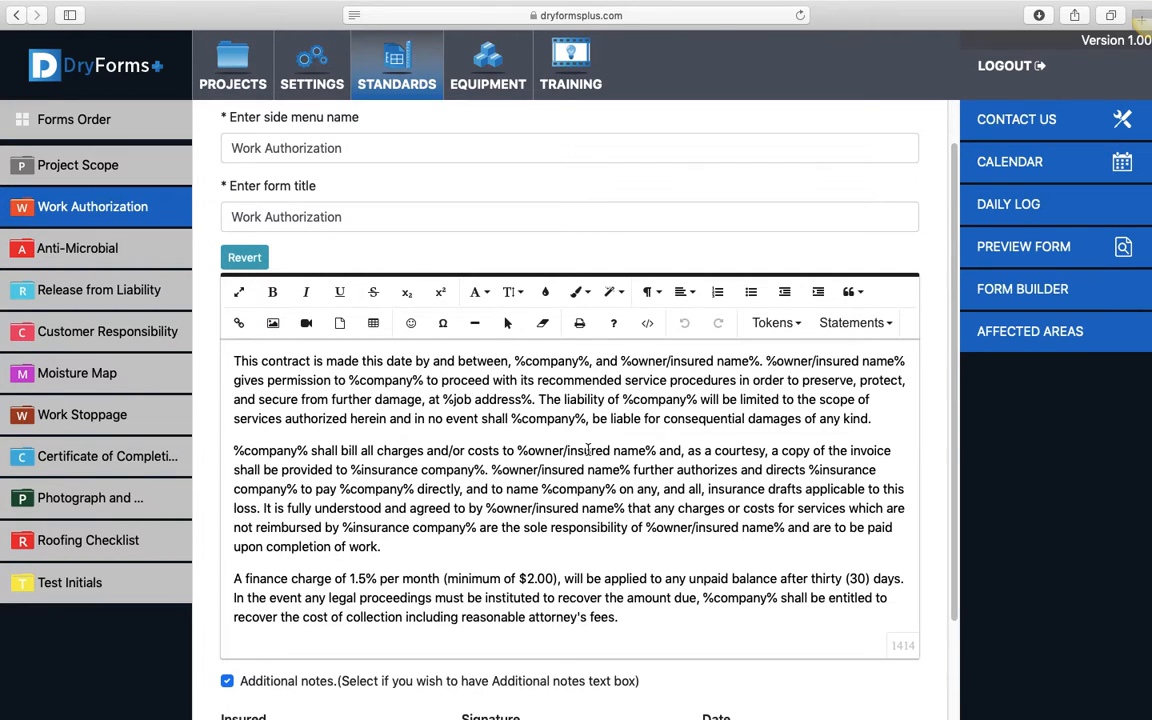
scroll(588, 450, down, 2)
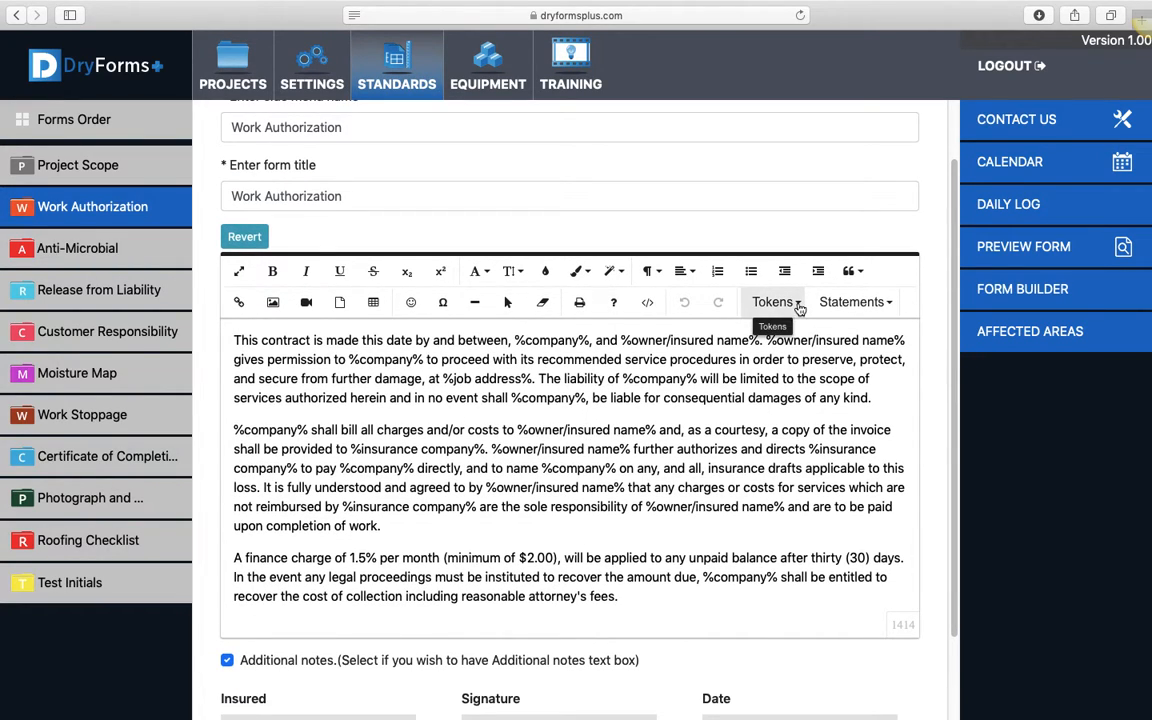
click(798, 302)
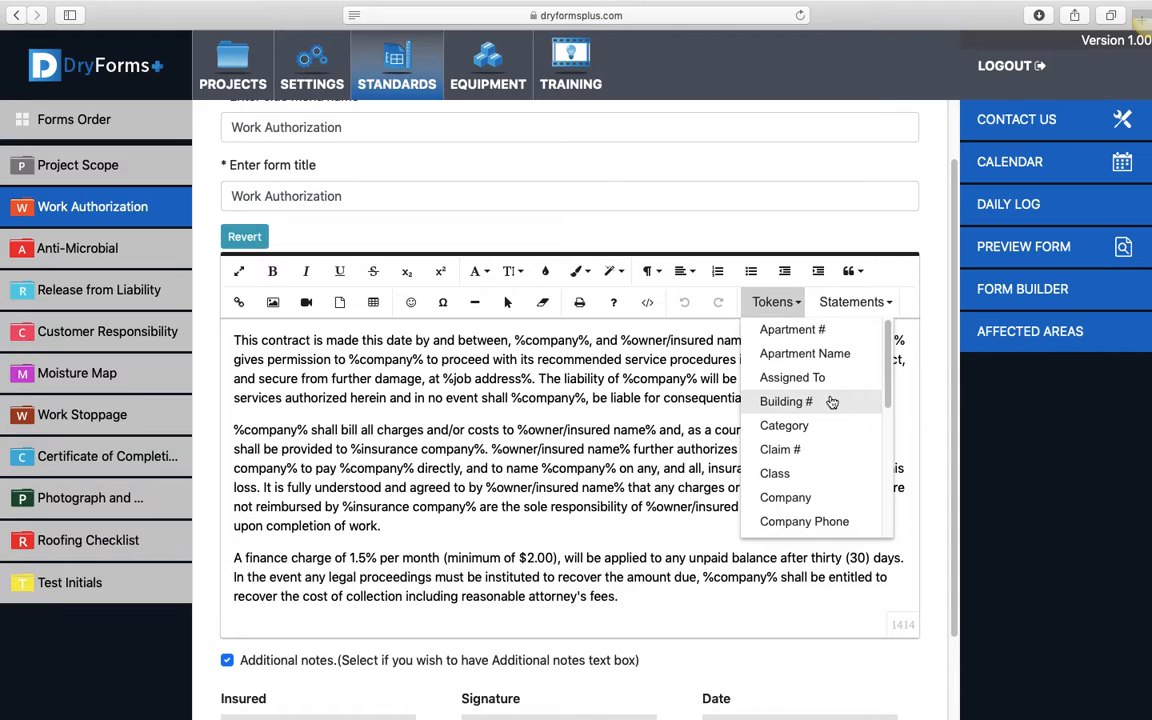
scroll(831, 401, down, 3)
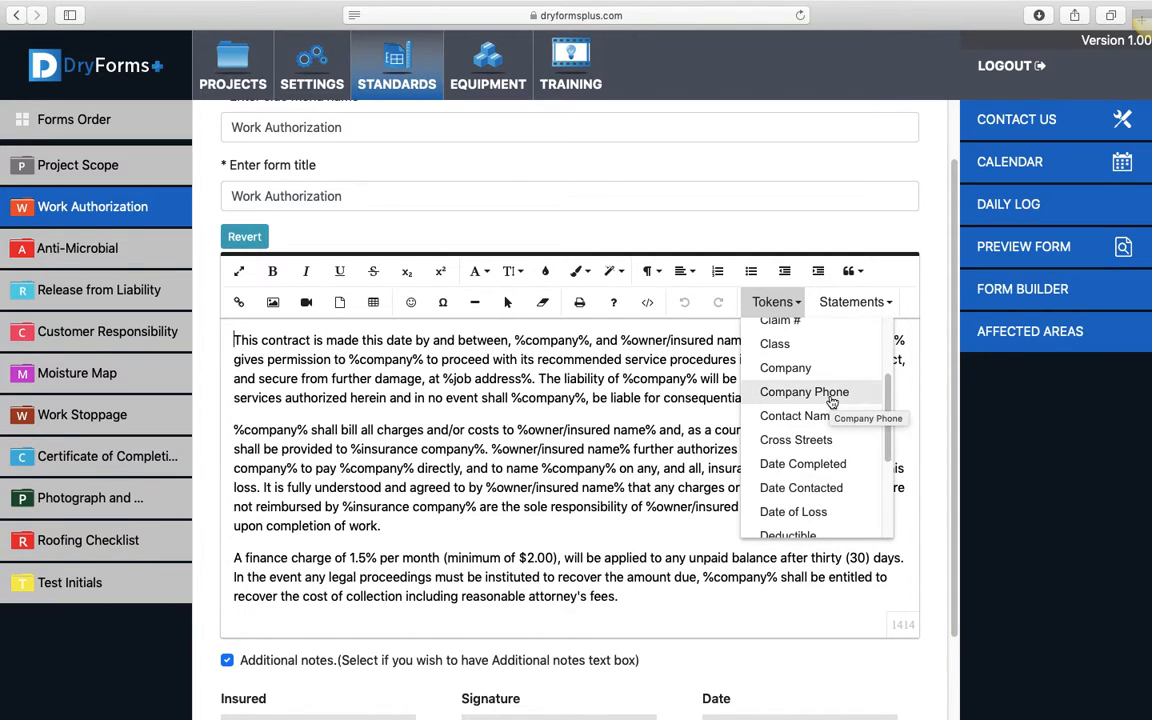
scroll(831, 401, down, 3)
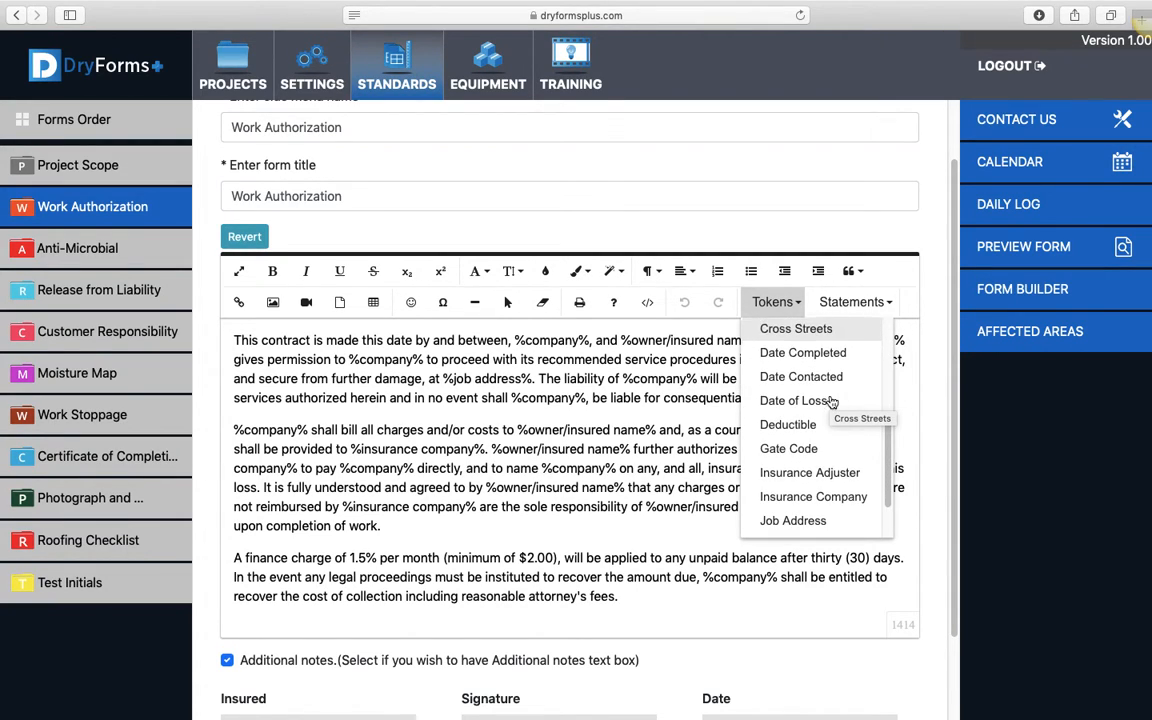
scroll(833, 478, down, 1)
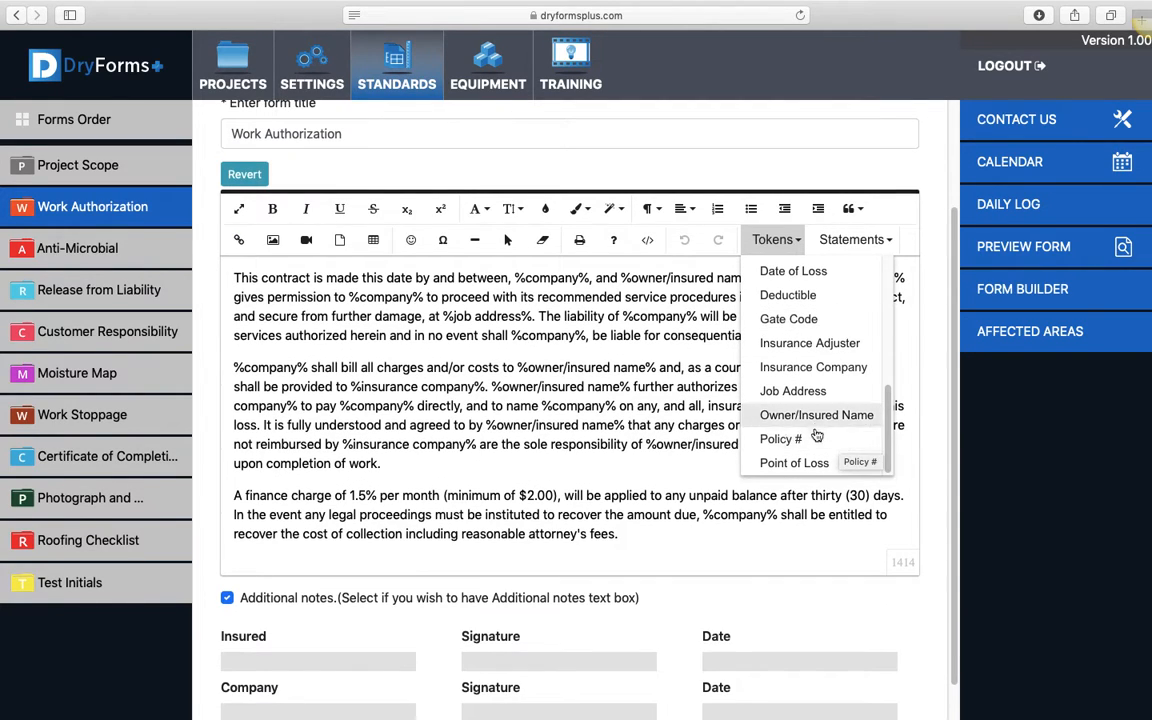
scroll(797, 411, up, 5)
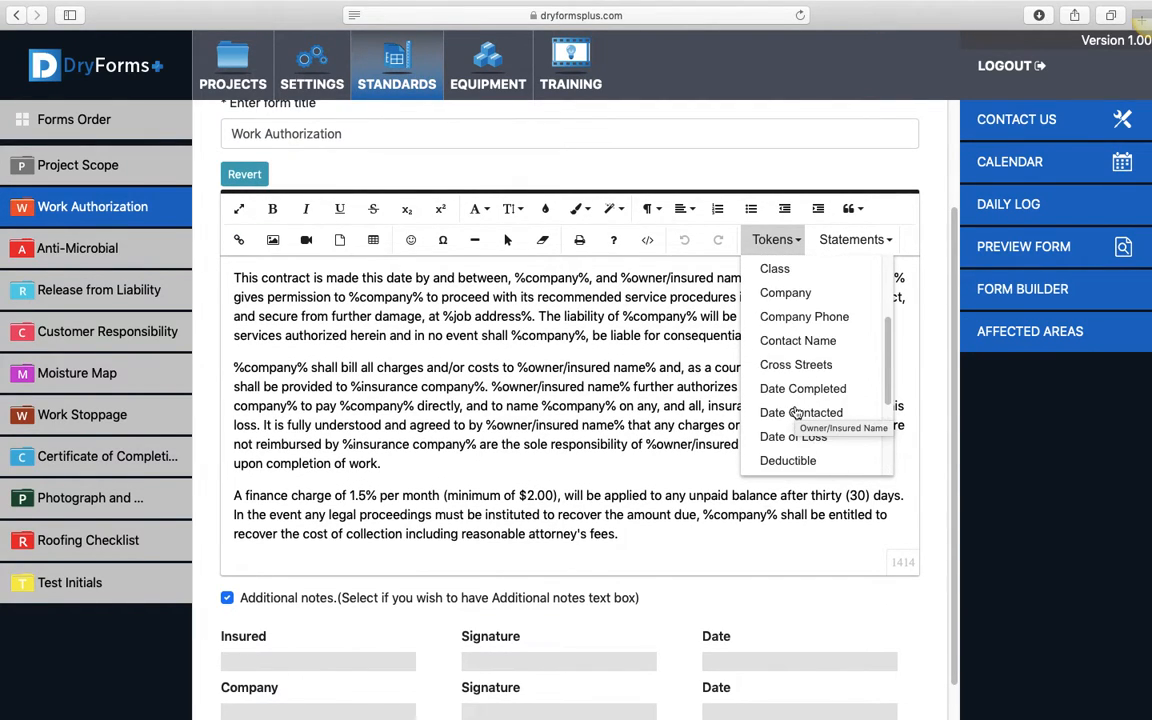
scroll(798, 360, down, 2)
scroll(798, 335, up, 4)
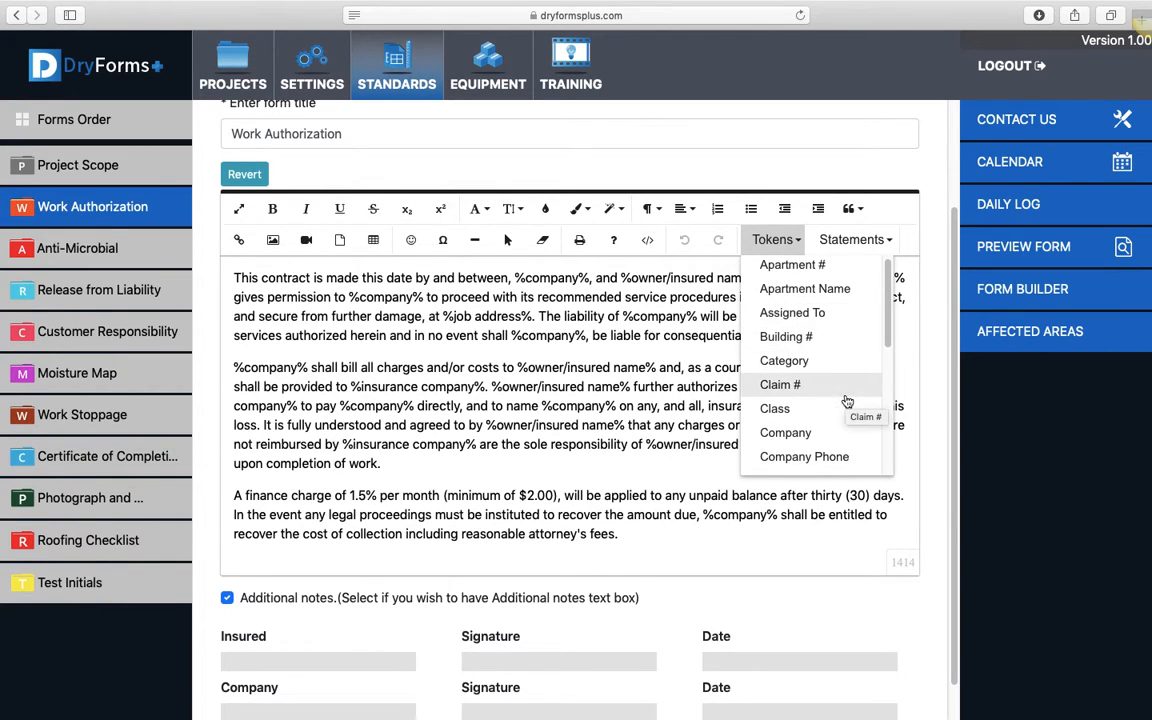
scroll(852, 398, down, 3)
scroll(847, 399, down, 5)
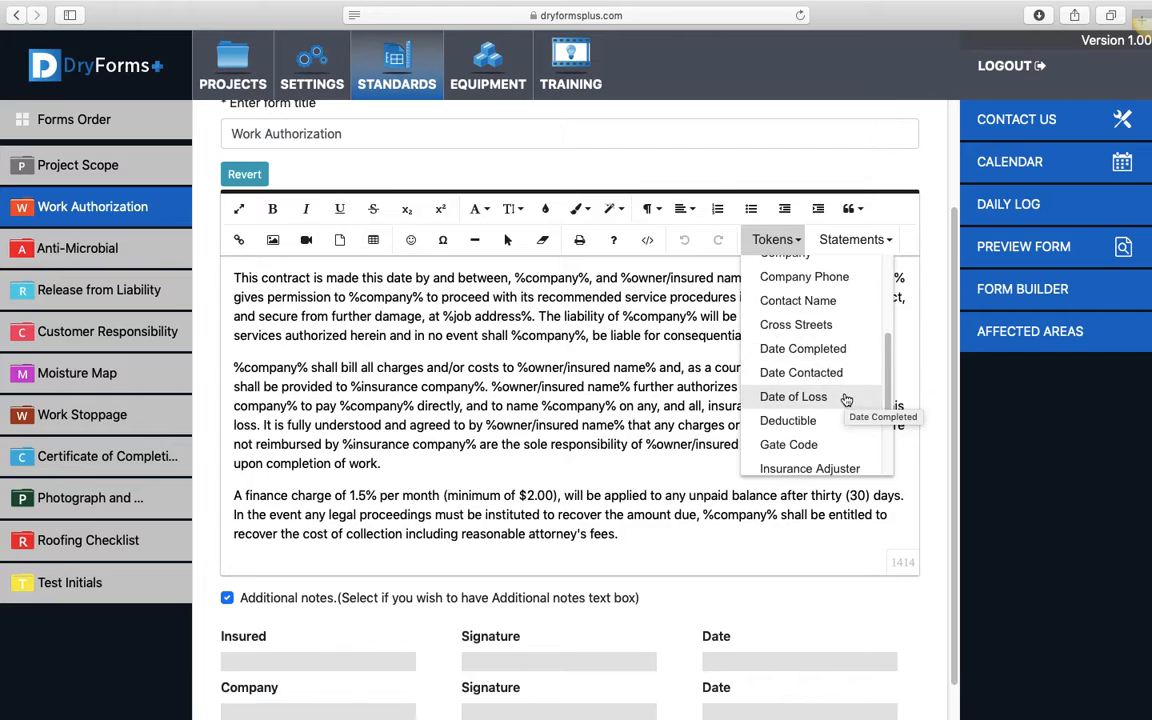
scroll(847, 399, down, 2)
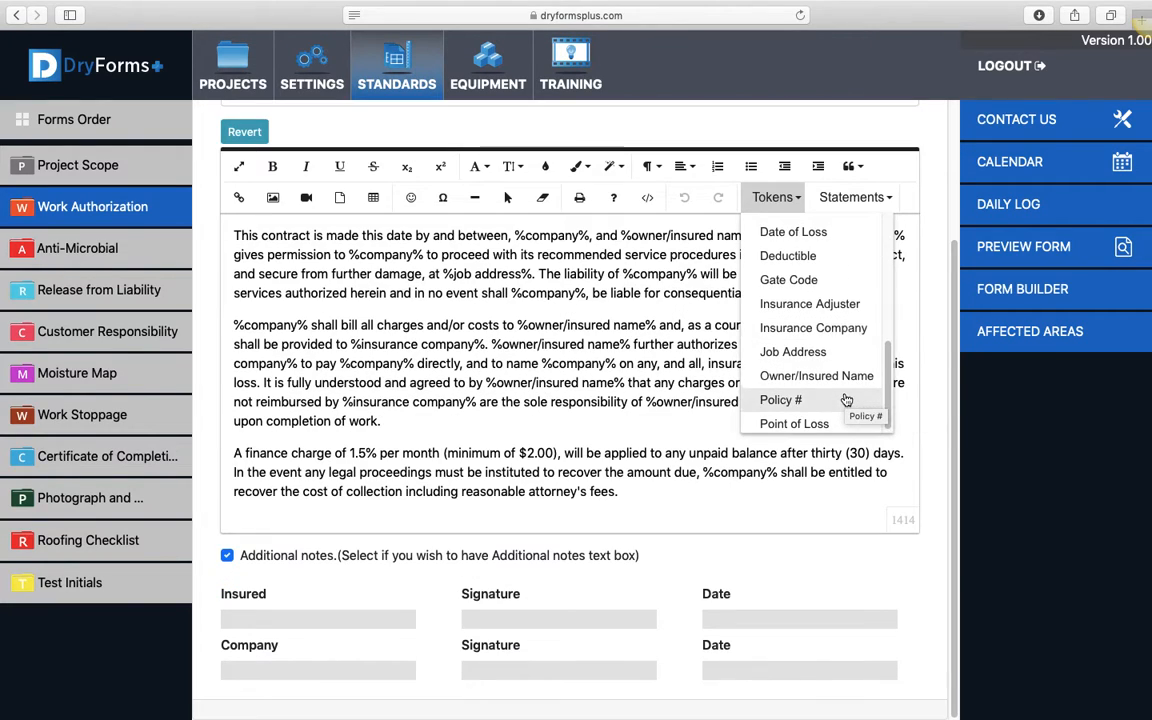
scroll(845, 400, up, 6)
scroll(845, 400, up, 4)
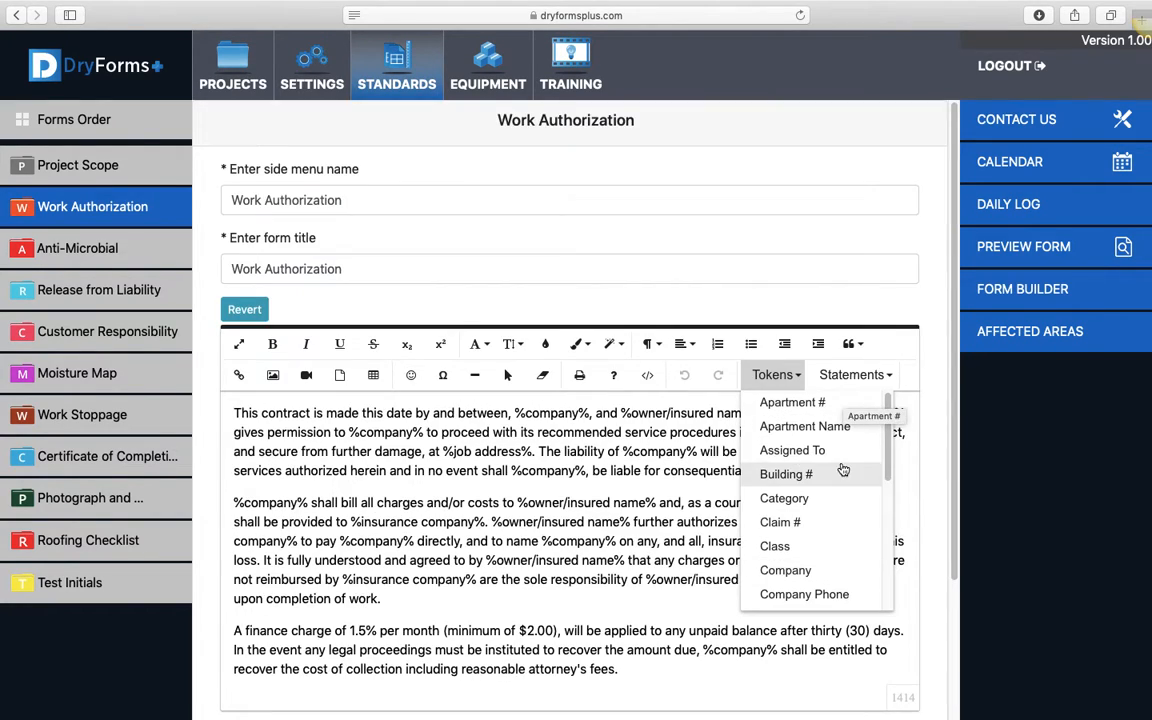
click(577, 436)
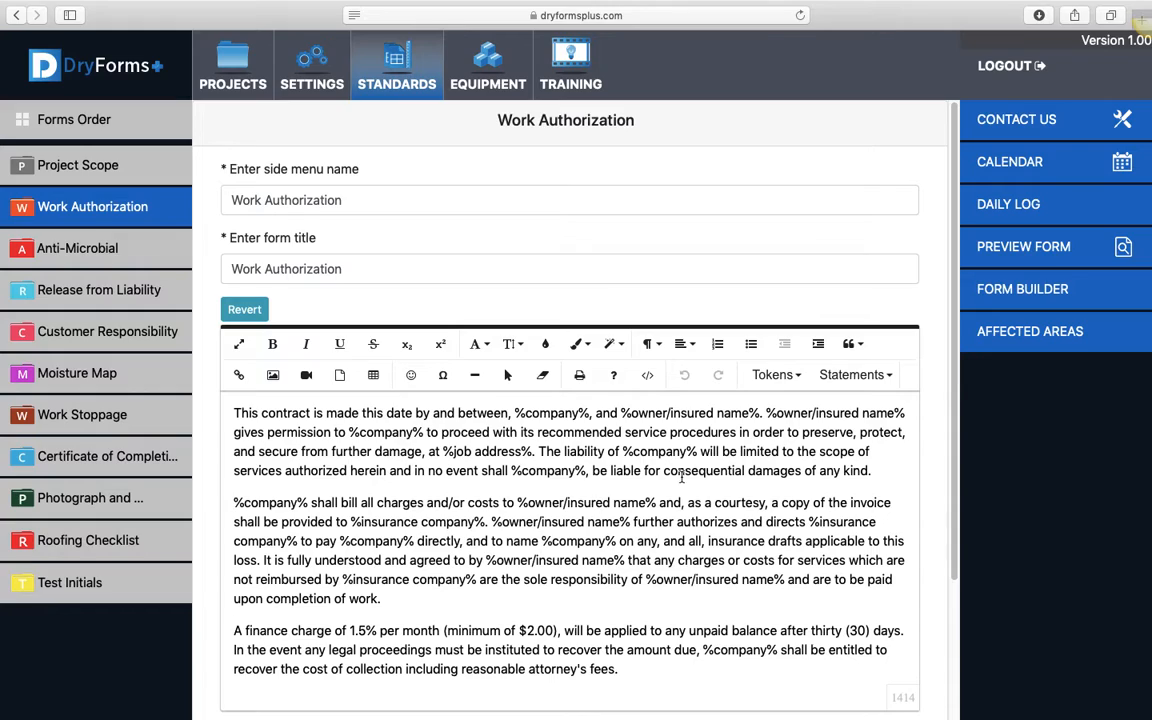
Insert a medium input field after "upon completion of work." in the Work Authorization text
click(893, 385)
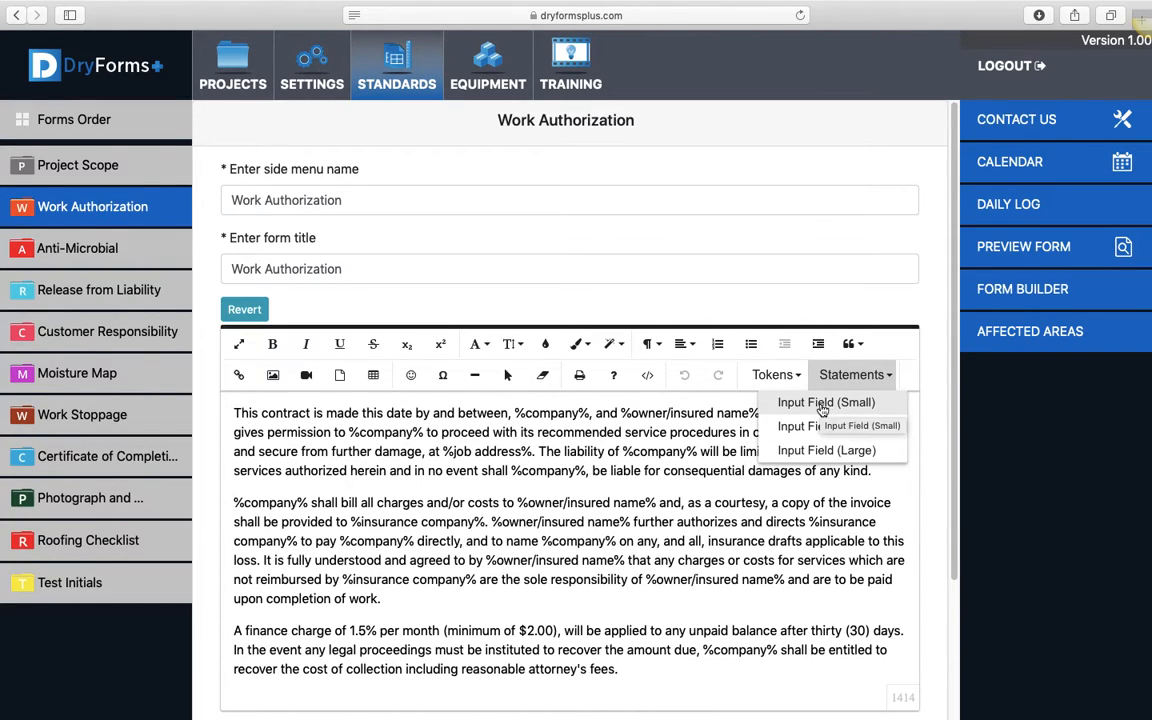
click(426, 607)
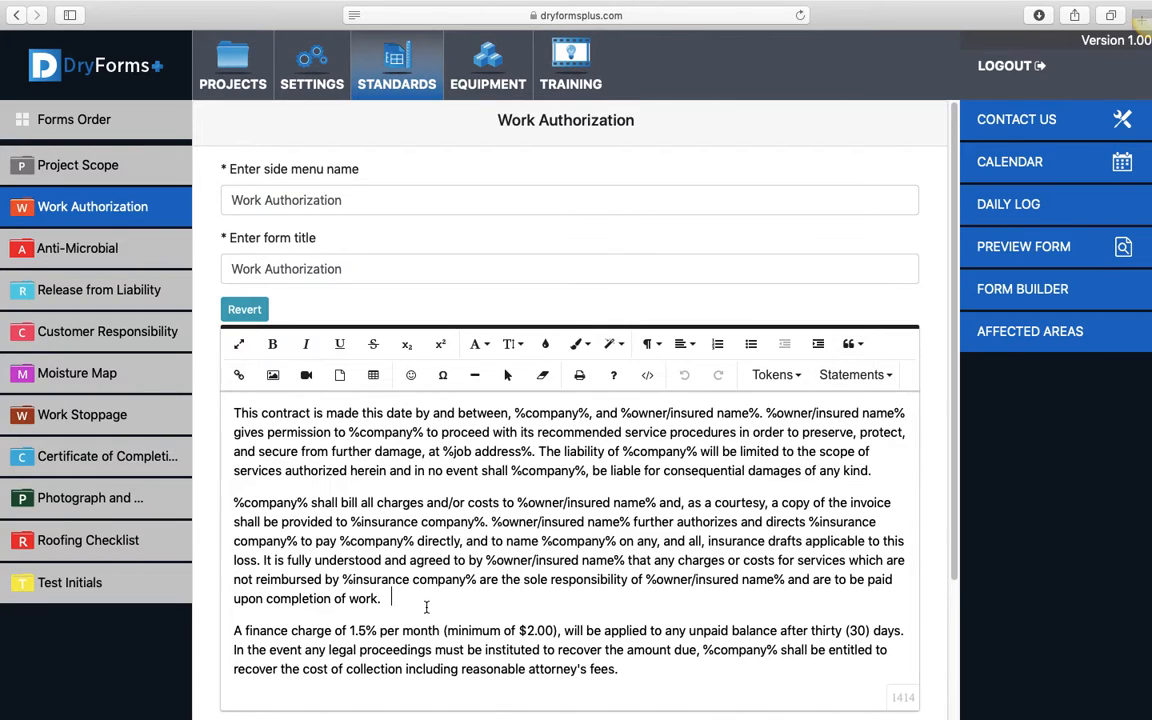
click(887, 375)
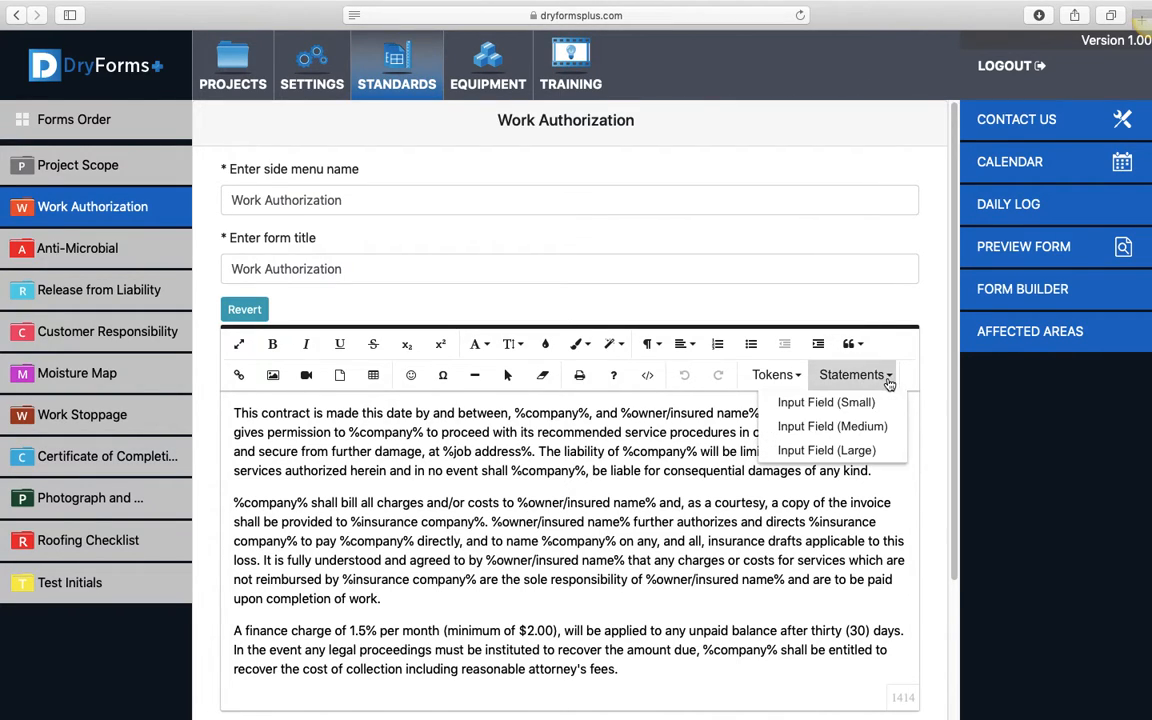
click(813, 427)
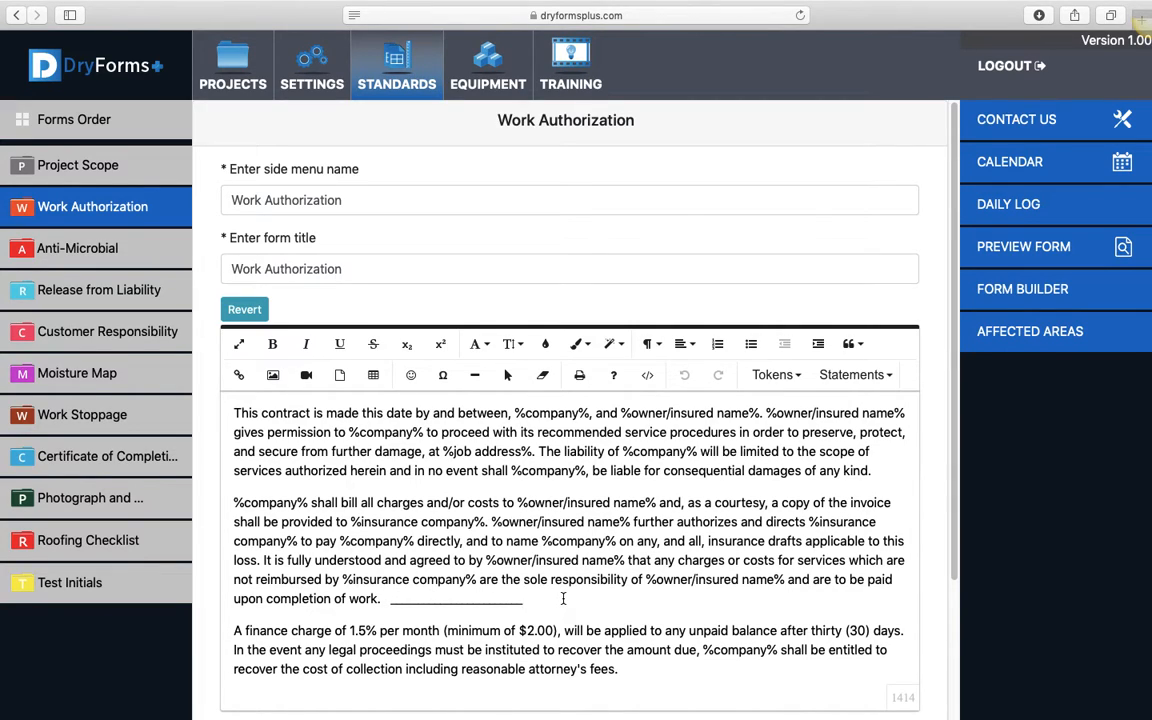
Insert a large input field at the end of the finance charge paragraph, after "reasonable attorney's fees."
click(618, 669)
click(884, 376)
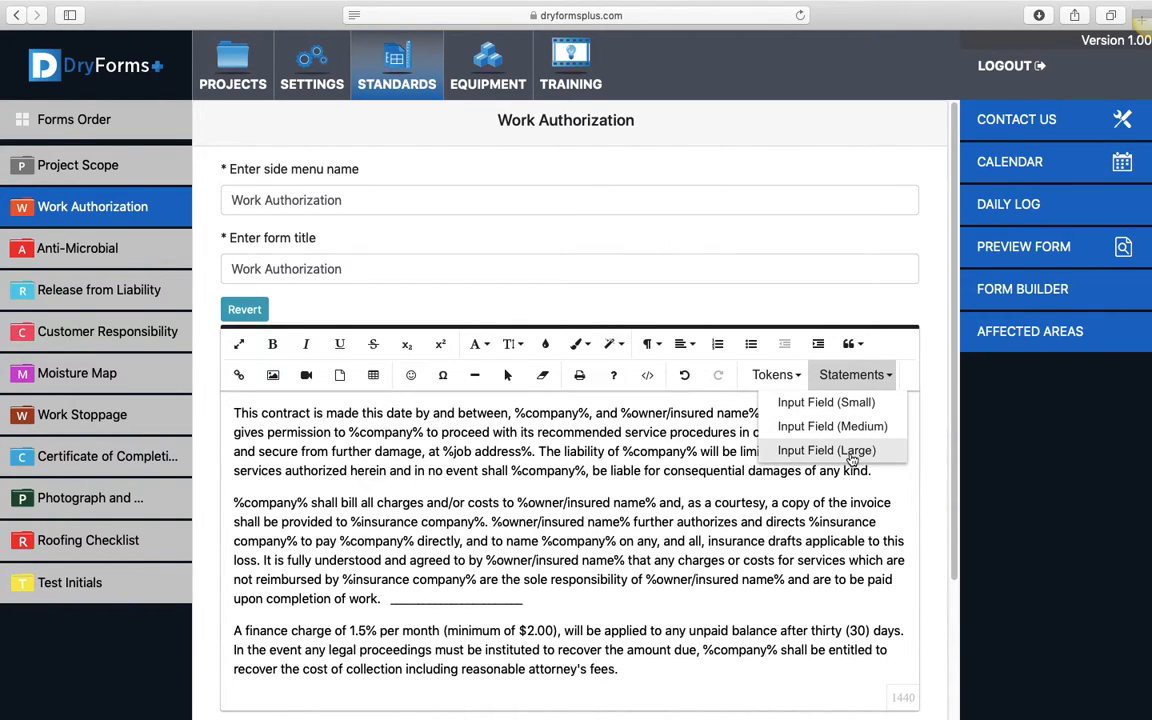
click(858, 450)
scroll(790, 548, down, 3)
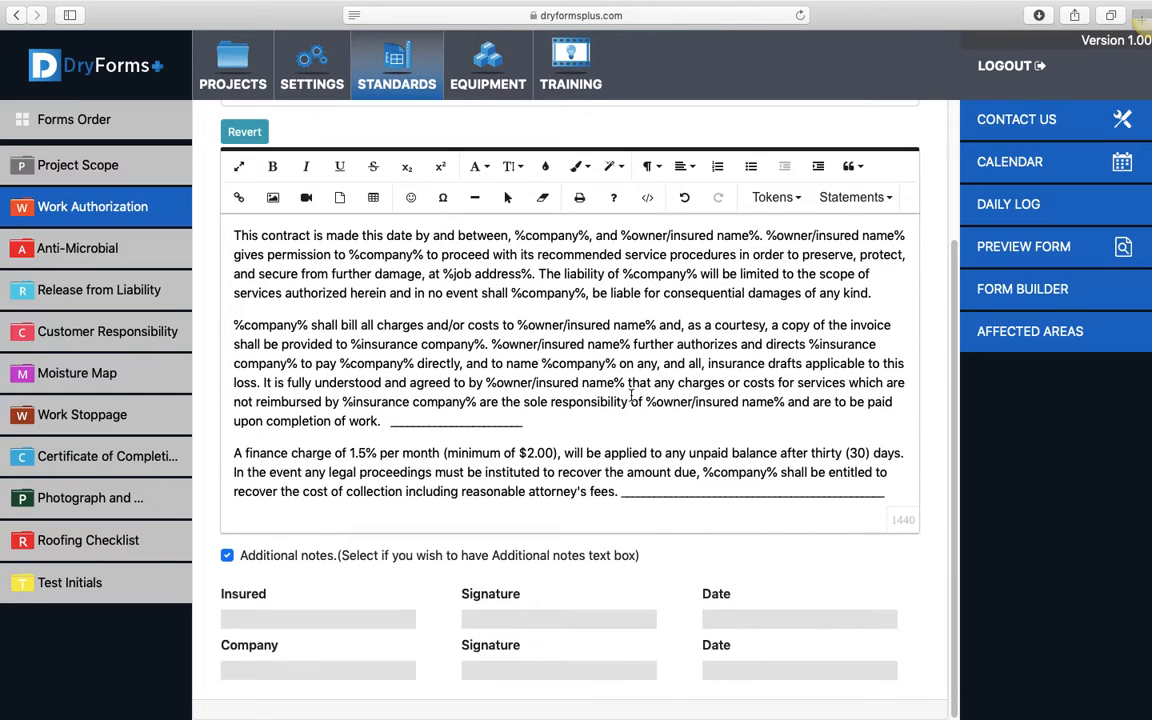
scroll(624, 400, up, 2)
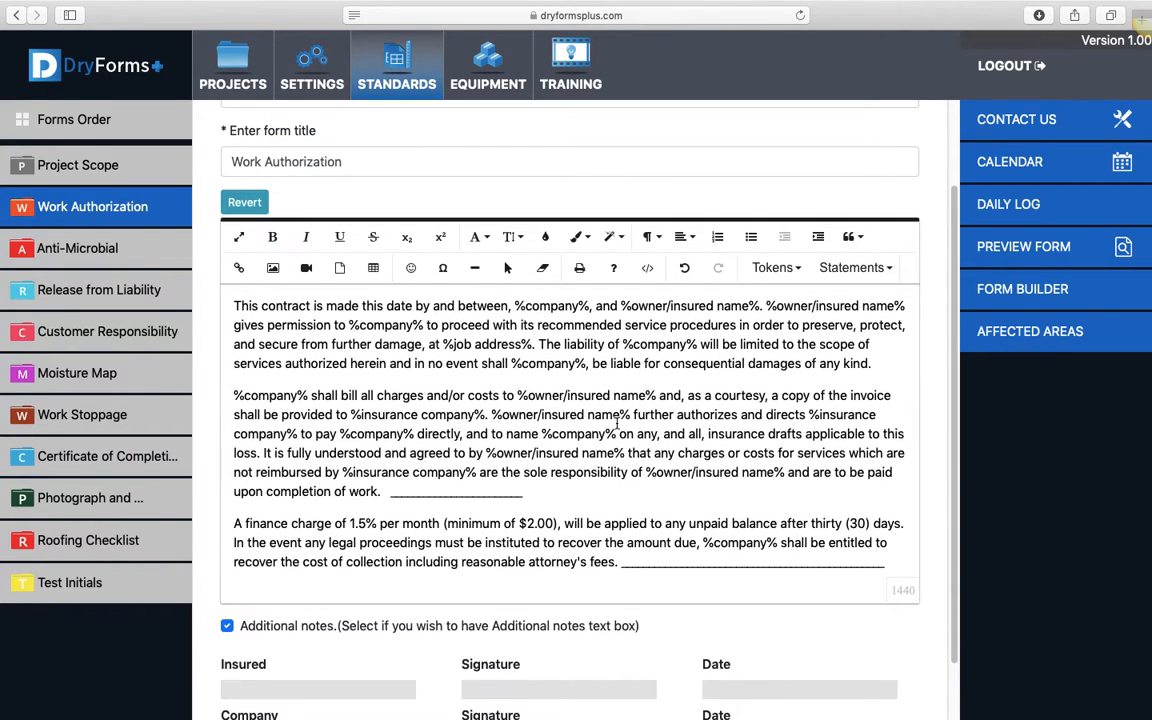
scroll(634, 431, down, 1)
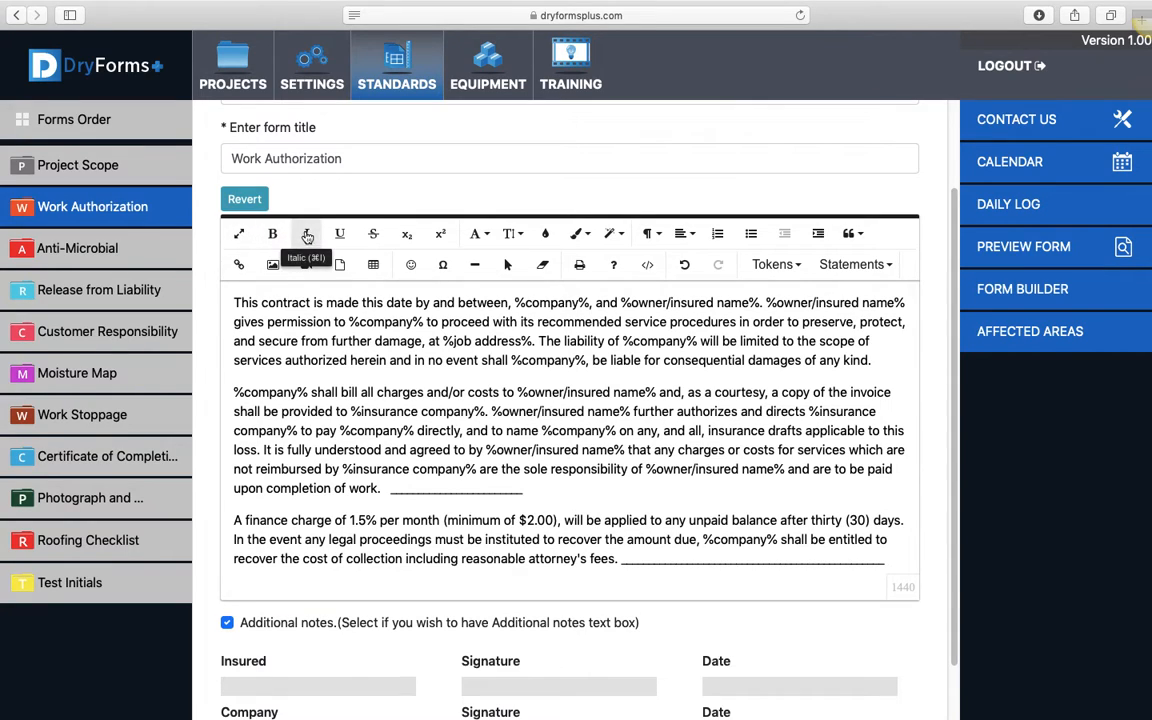
Examine the font sizes and font families available for the form text
click(514, 235)
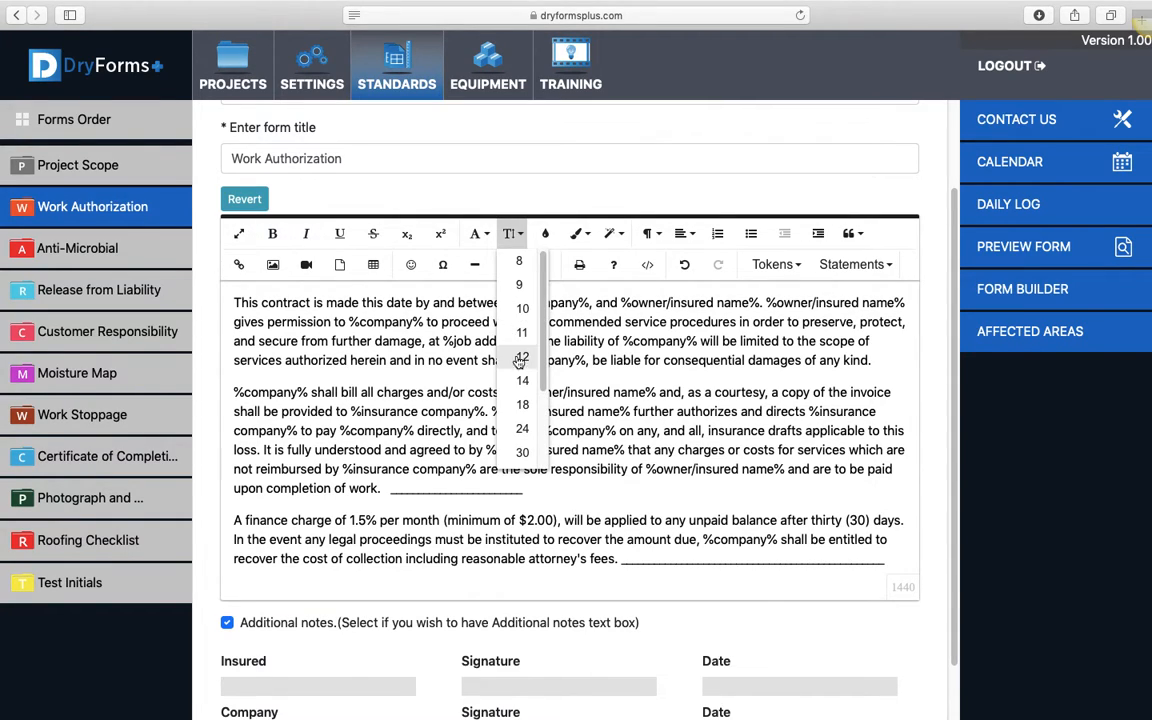
click(489, 235)
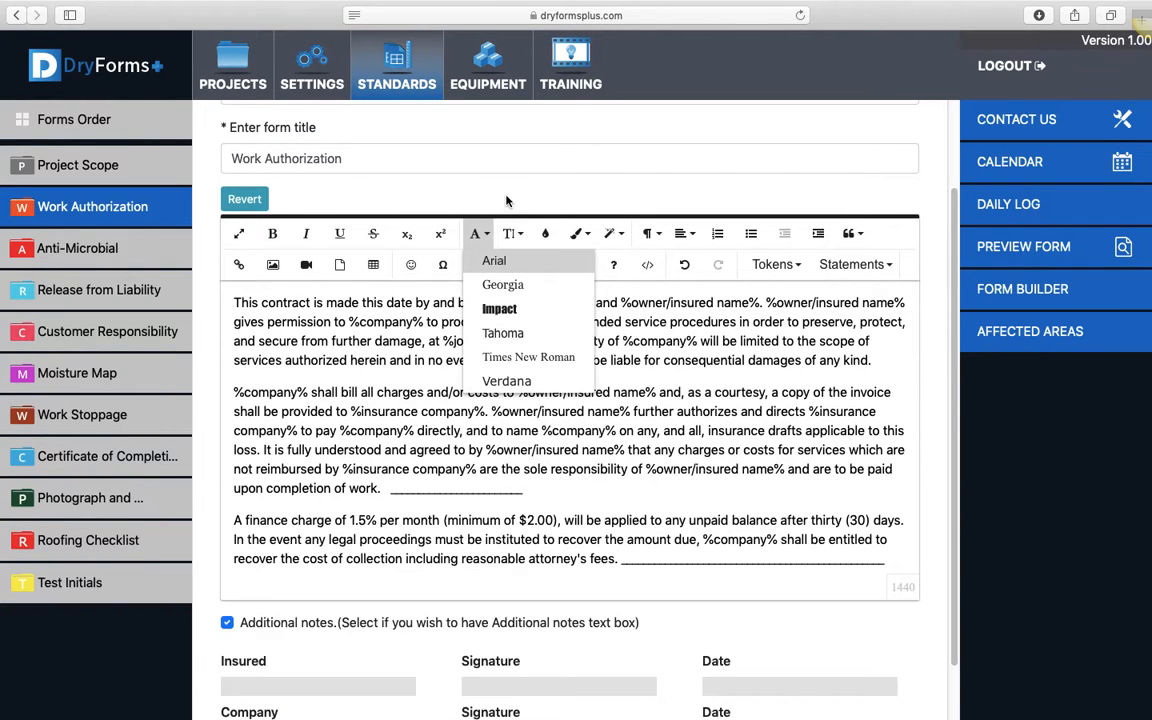
click(503, 585)
Switch the Additional notes text box off and on again, and look over the signature lines below it
scroll(340, 607, down, 1)
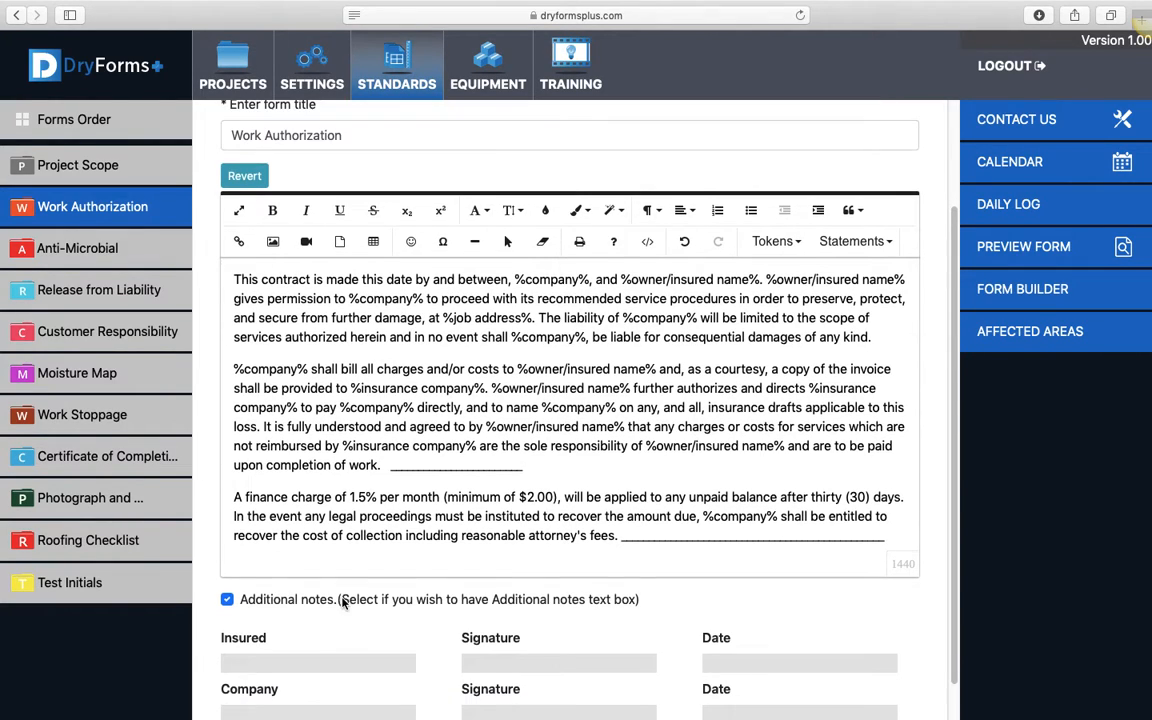
click(227, 600)
click(227, 600)
scroll(718, 606, down, 1)
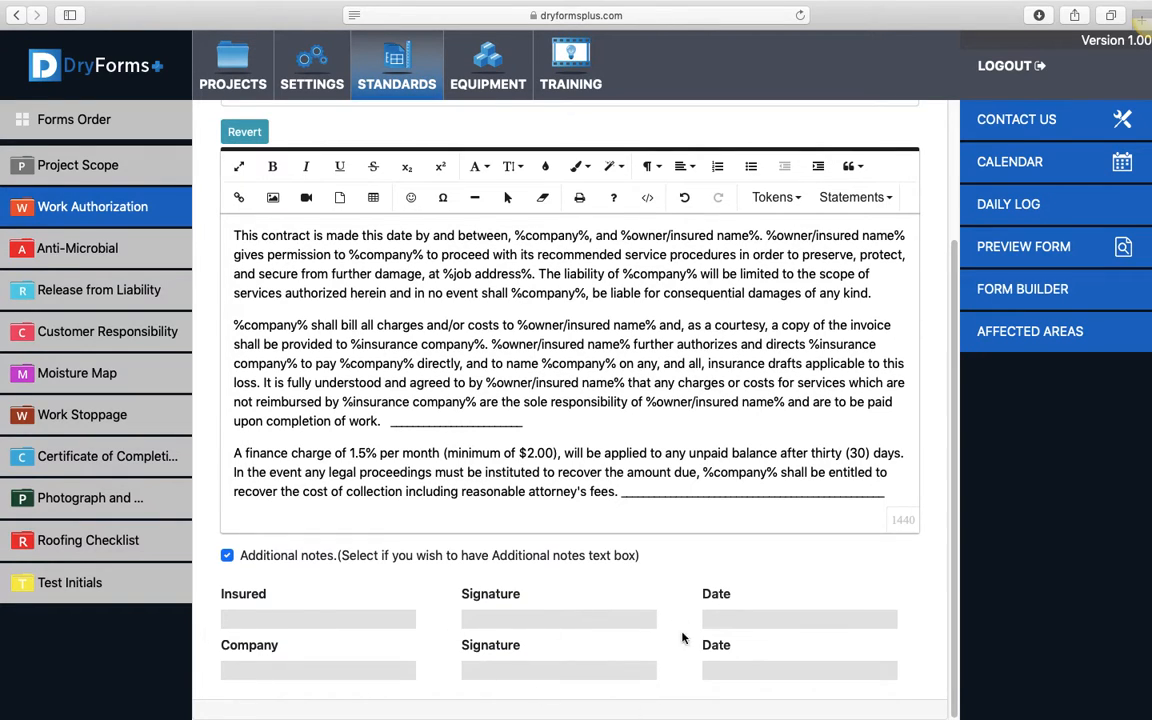
scroll(770, 585, up, 4)
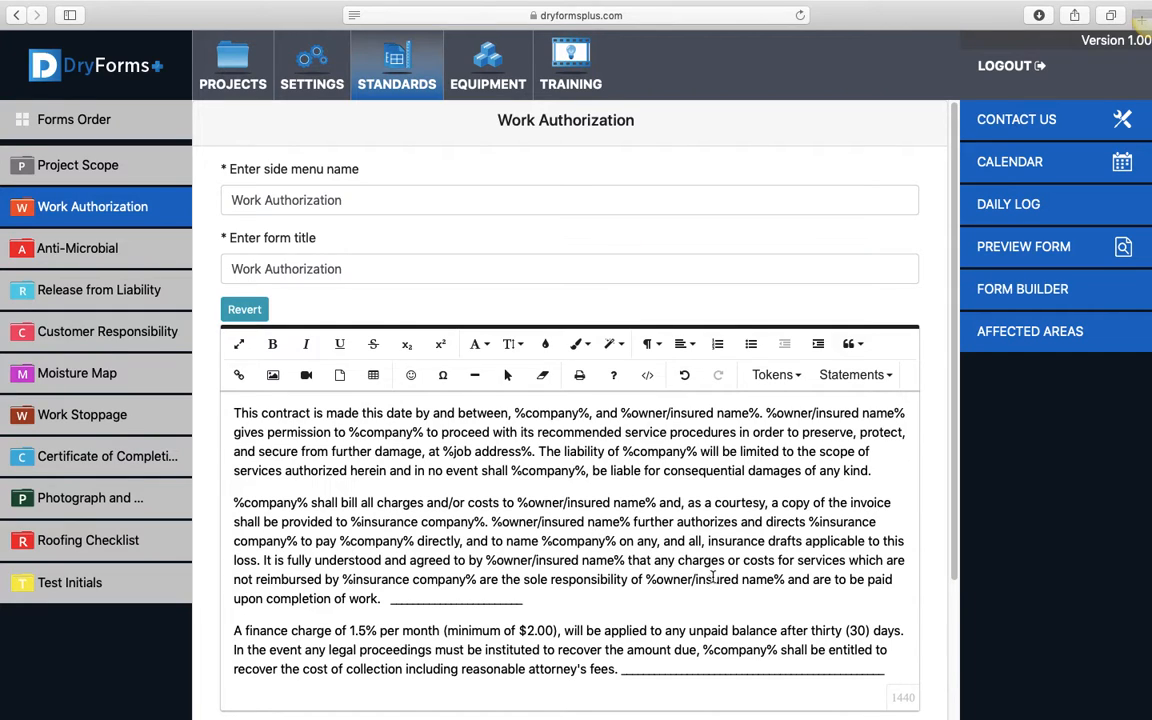
View the Anti-Microbial form, return to Work Authorization and delete the first two paragraphs of its text
click(100, 252)
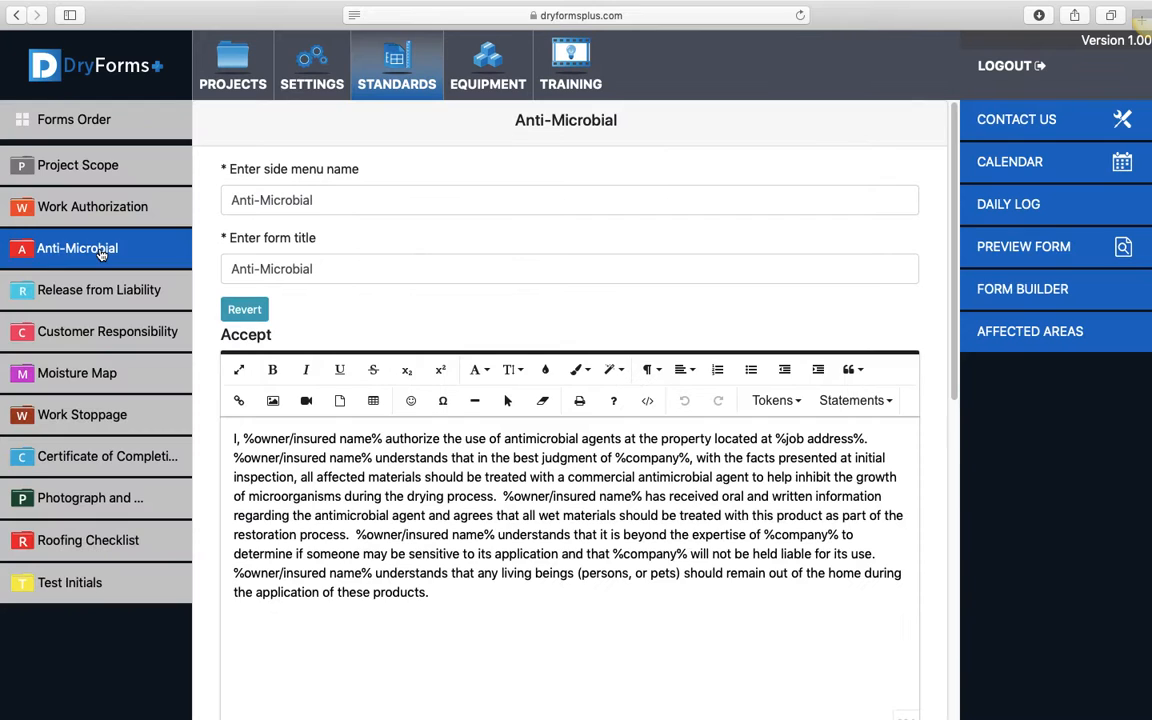
click(150, 210)
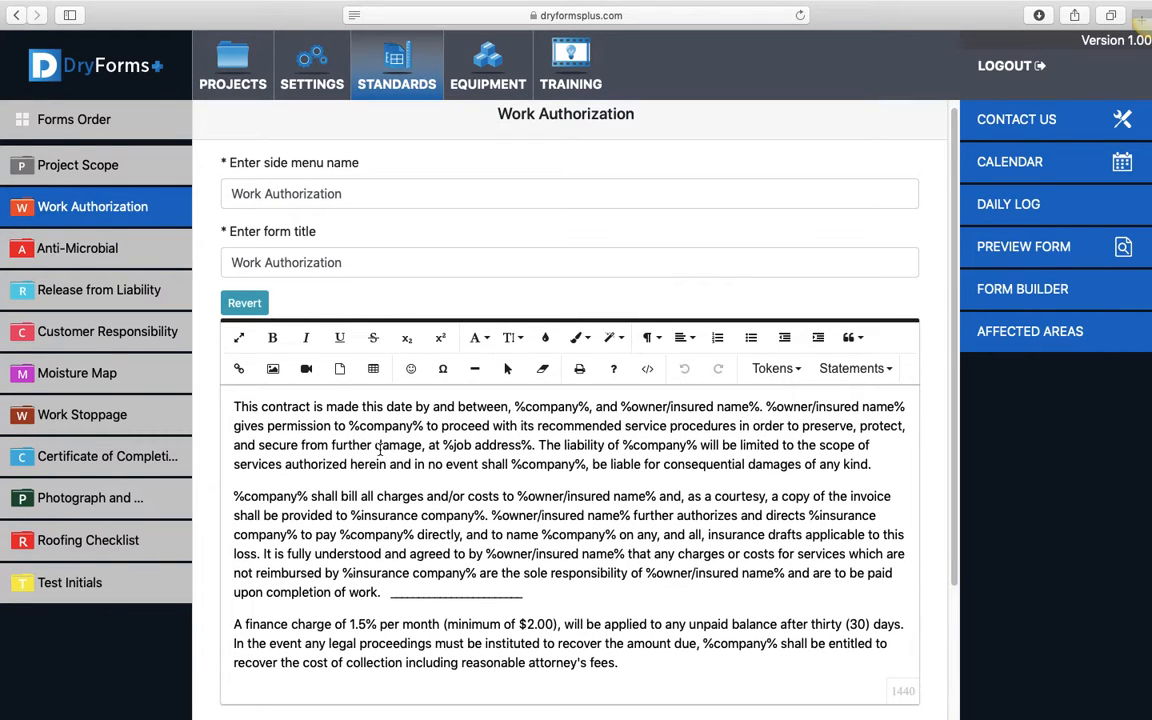
drag(231, 407, 732, 583)
key(BackSpace)
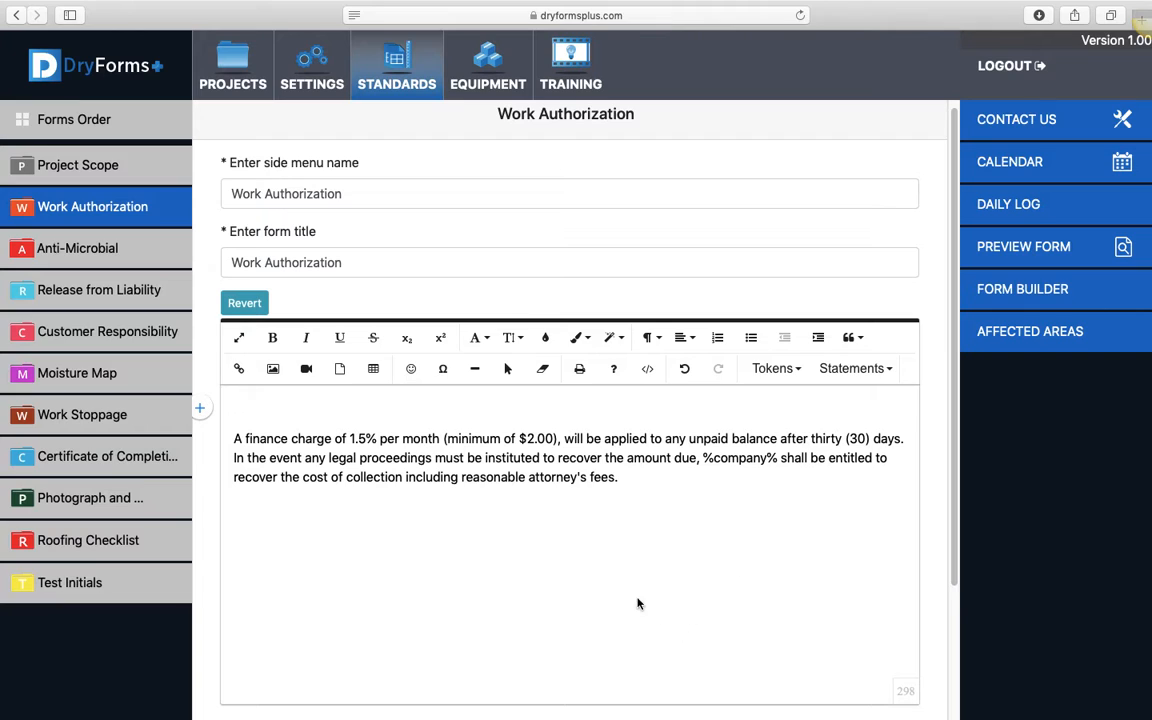
Revert the Work Authorization text to the default statement and look over the form
scroll(609, 573, down, 2)
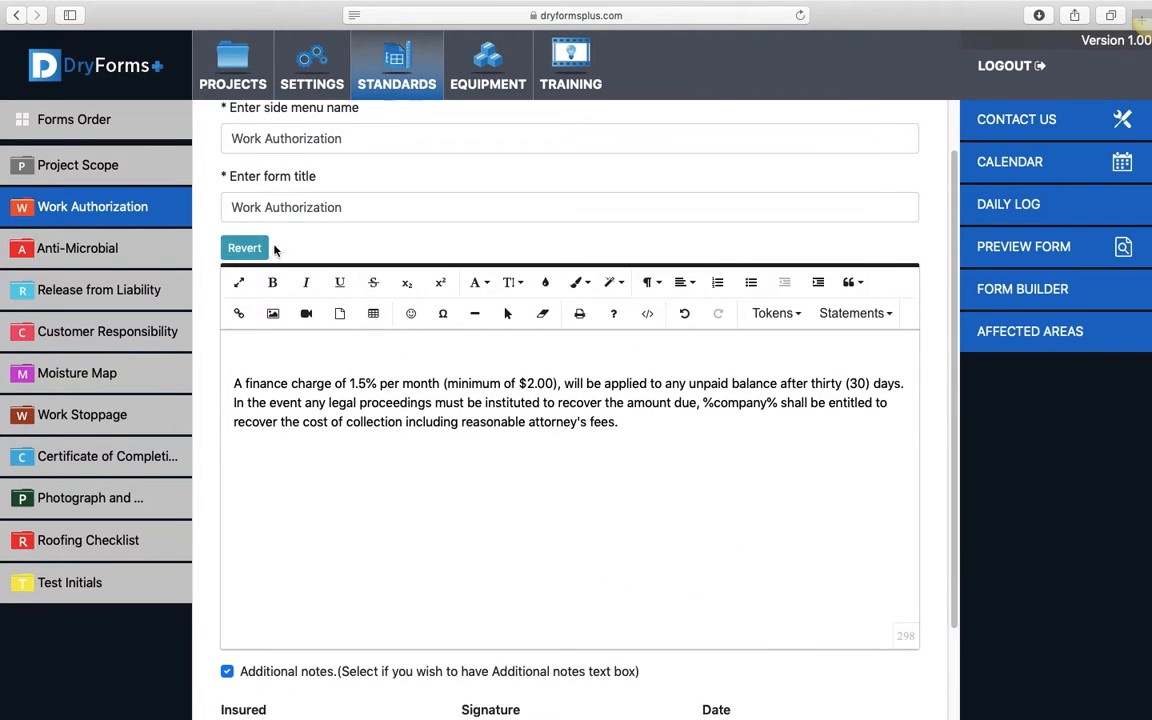
click(250, 249)
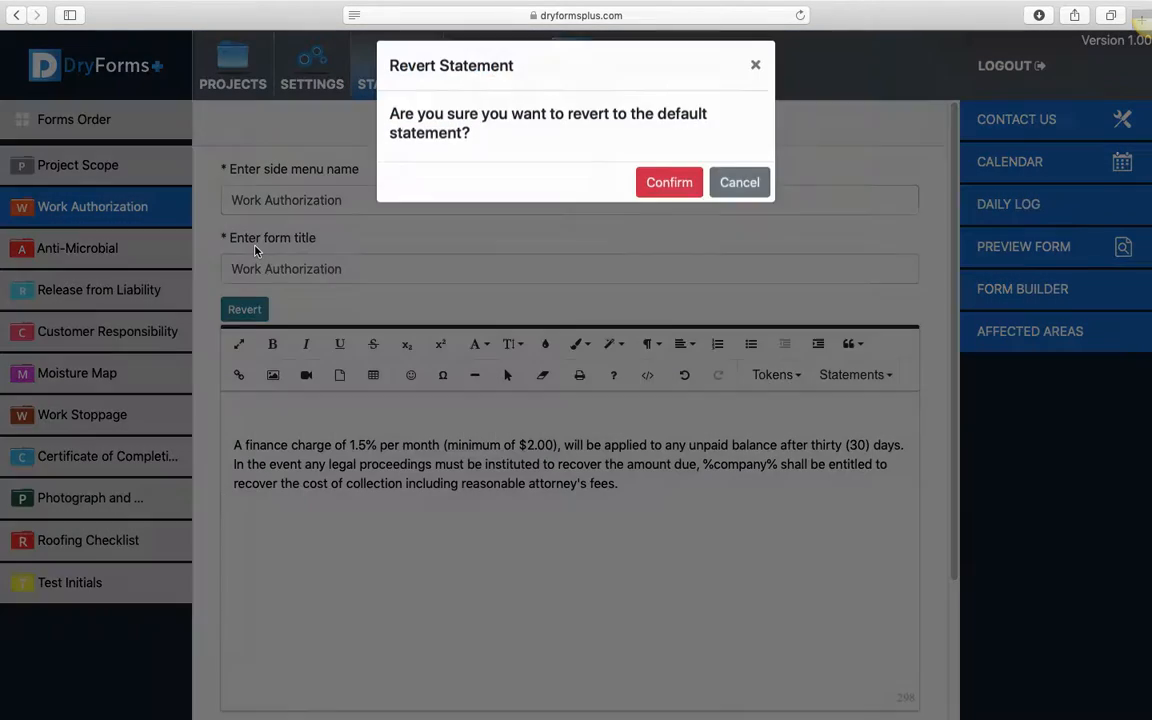
click(676, 197)
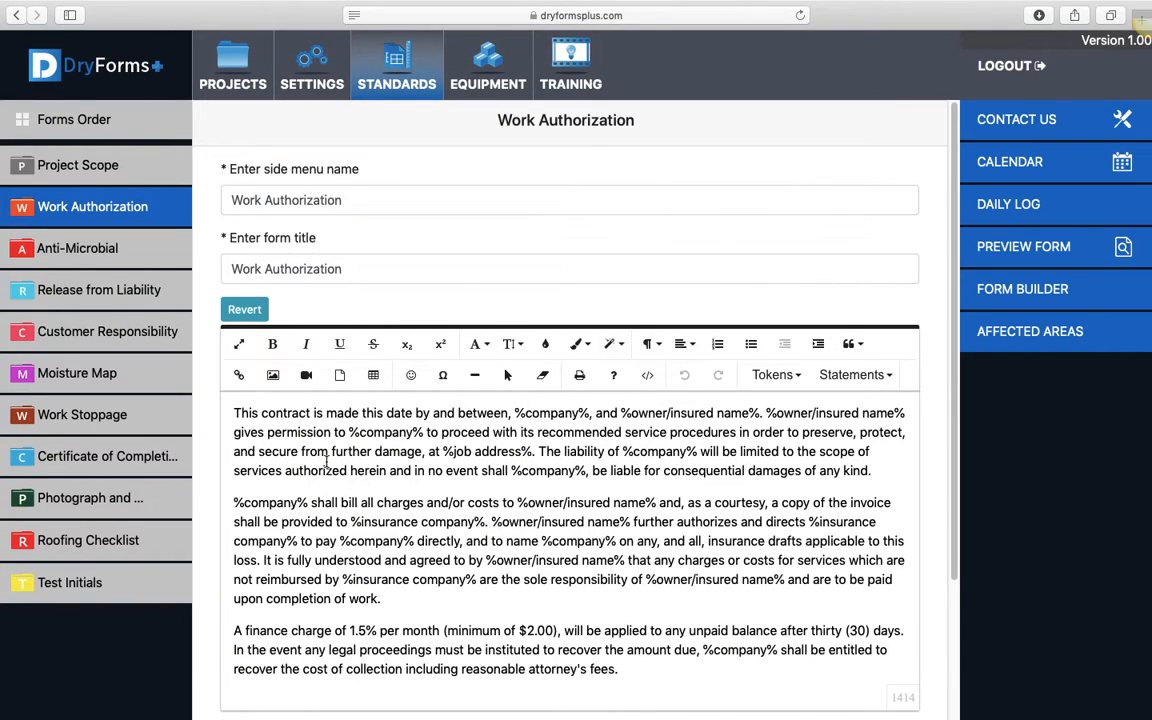
scroll(318, 297, down, 1)
scroll(221, 428, down, 1)
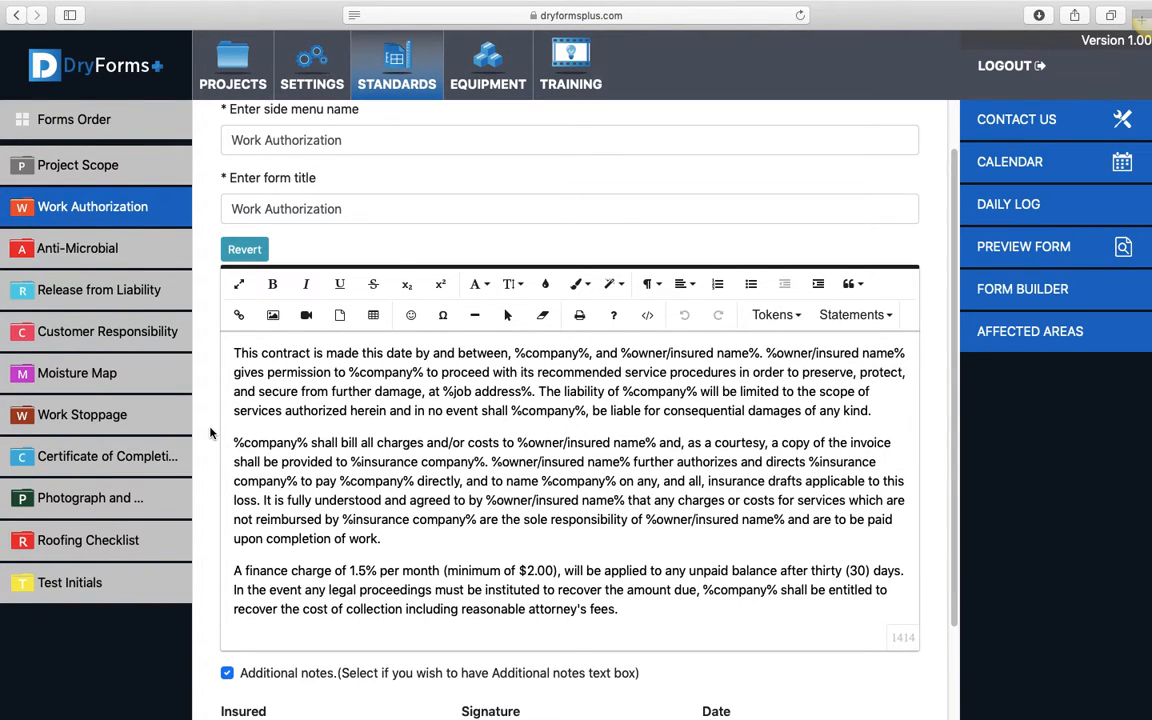
Open the Anti-Microbial form and examine its Accept and Decline statements, including the tokens and input fields offered for Decline
click(125, 247)
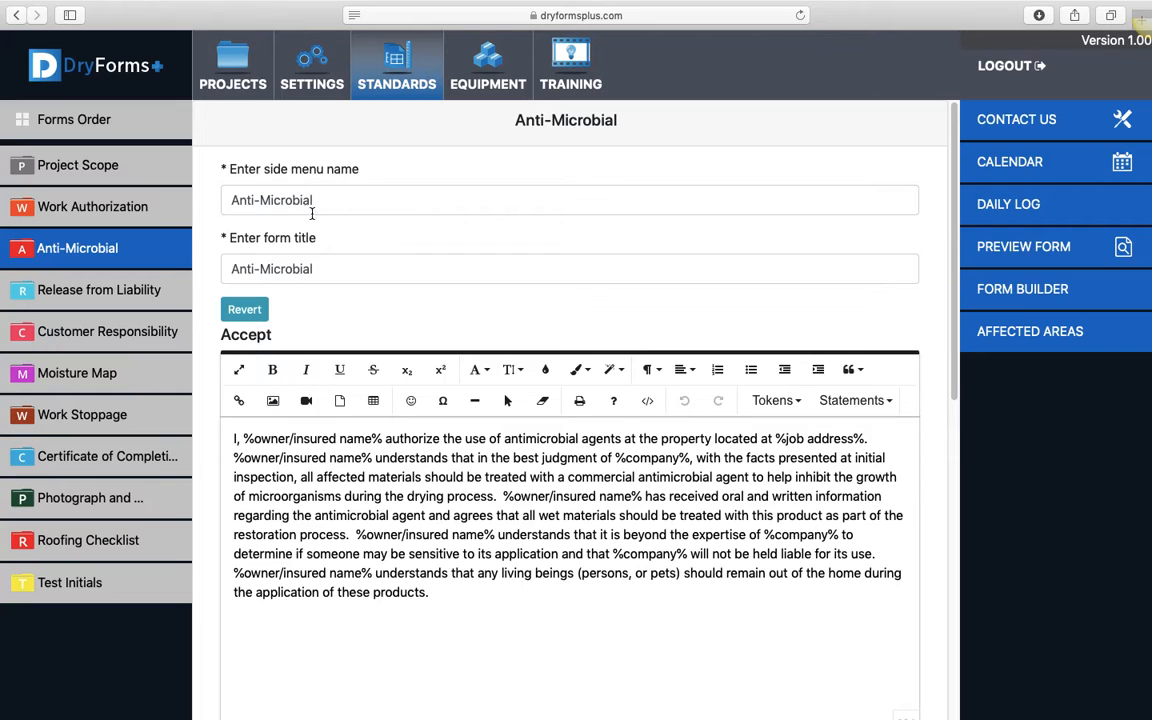
scroll(332, 312, down, 1)
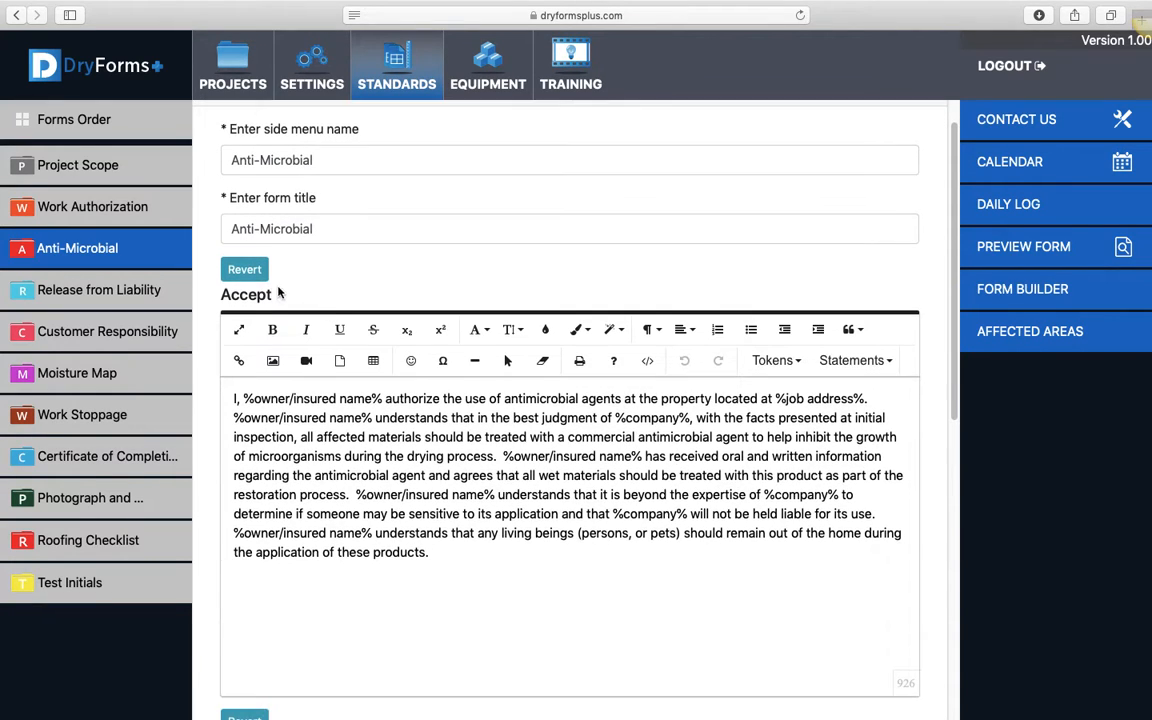
scroll(205, 460, down, 10)
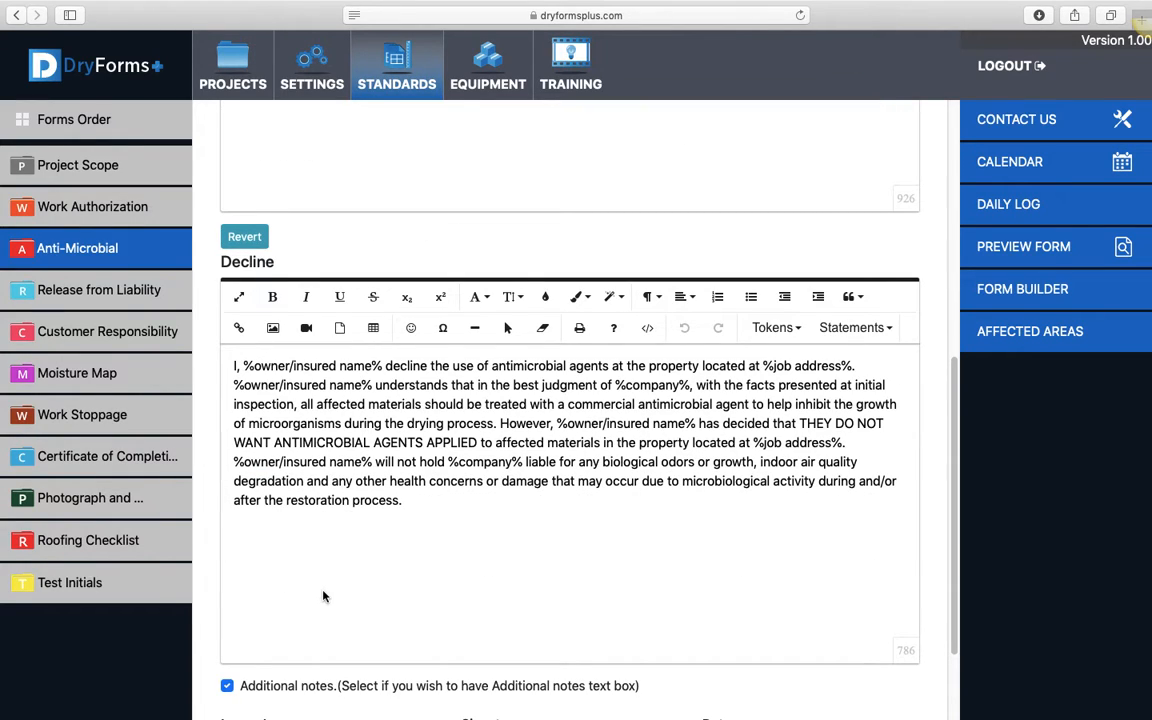
click(796, 332)
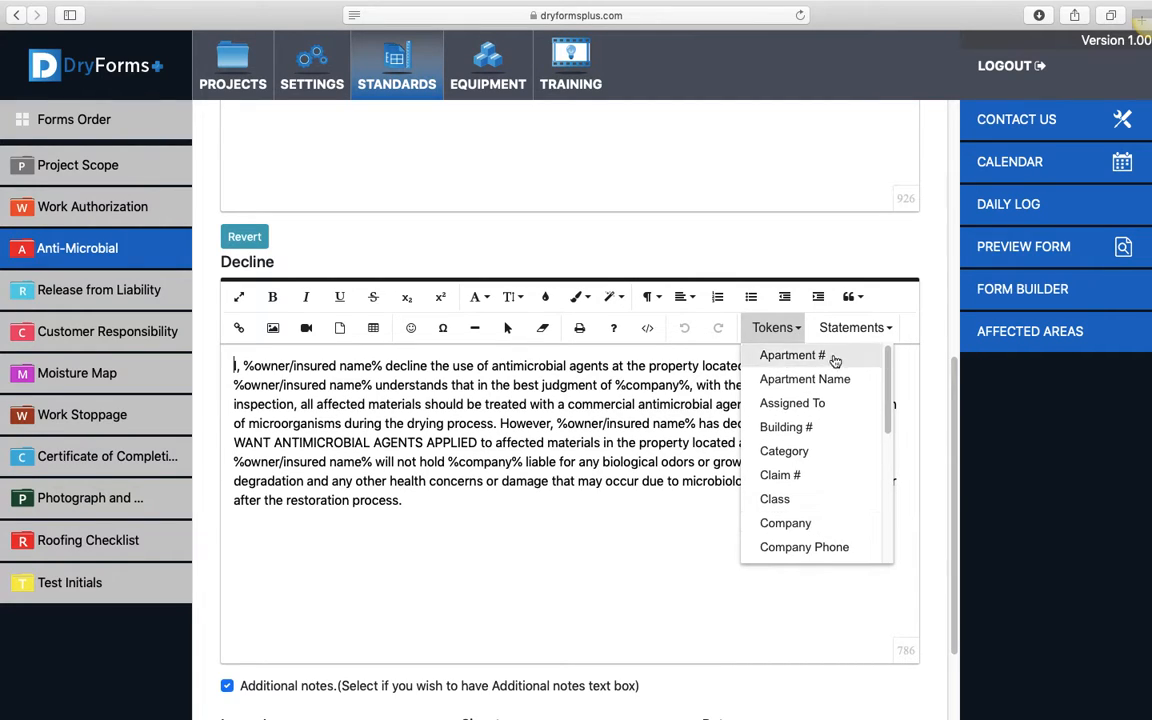
click(887, 330)
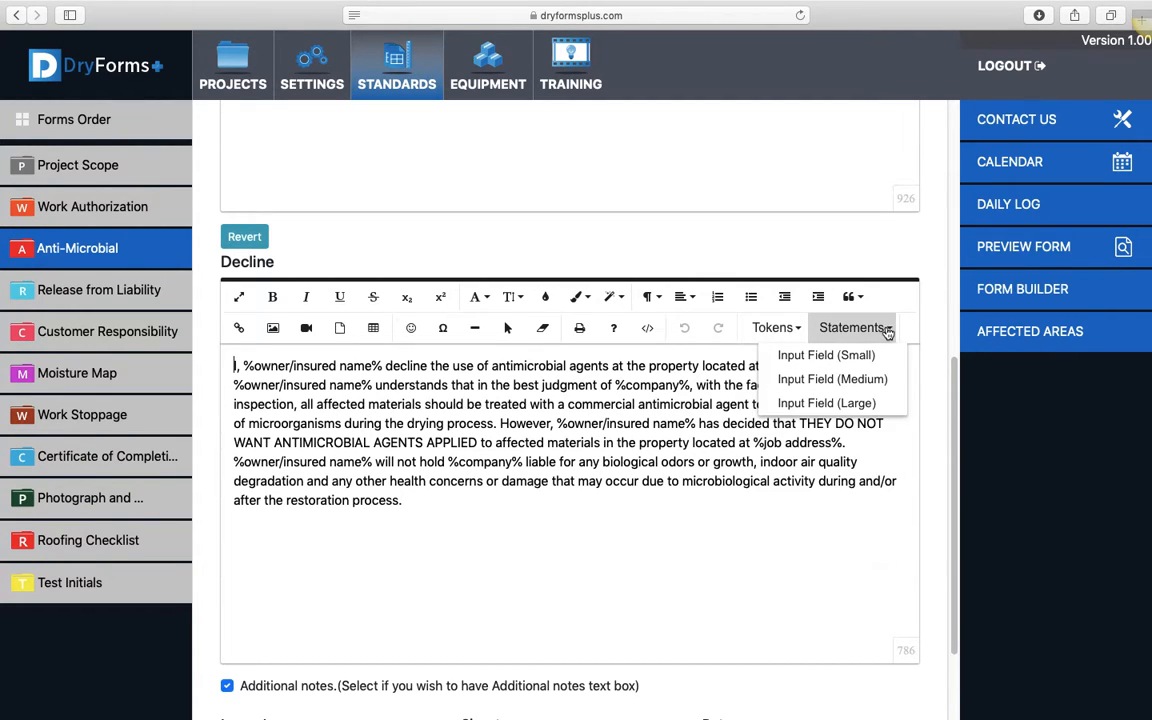
Insert the Apartment Name token at the end of the Decline statement, and replace it with the Building # token
click(408, 507)
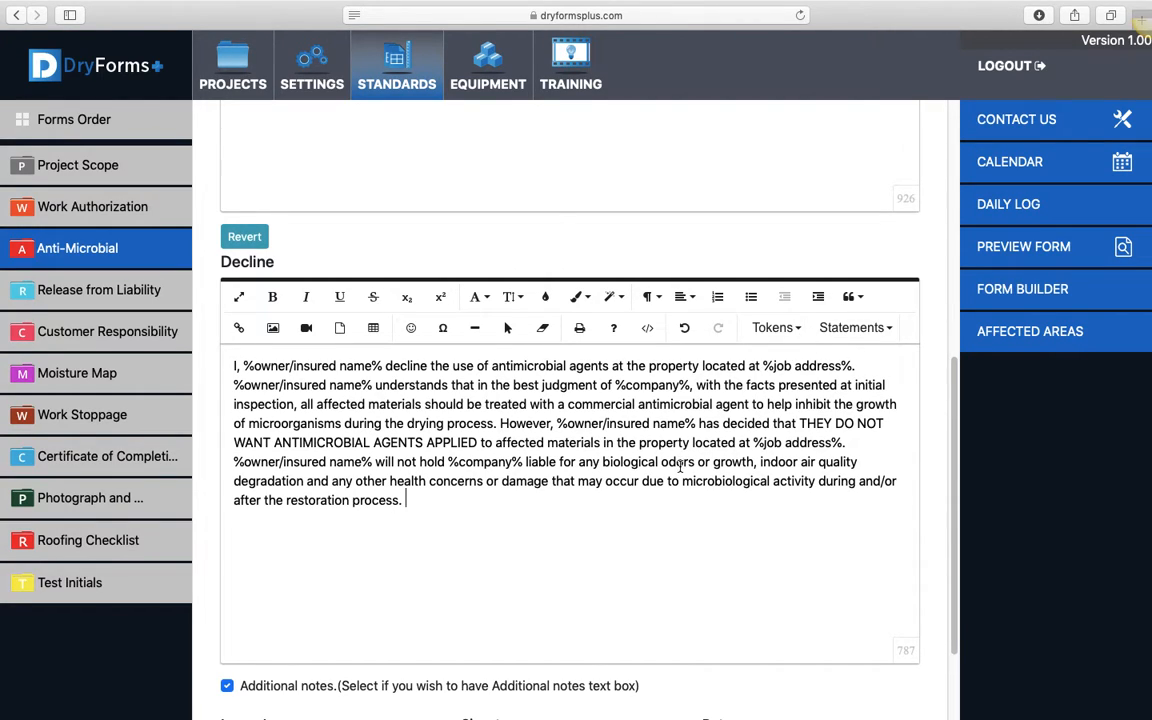
click(795, 332)
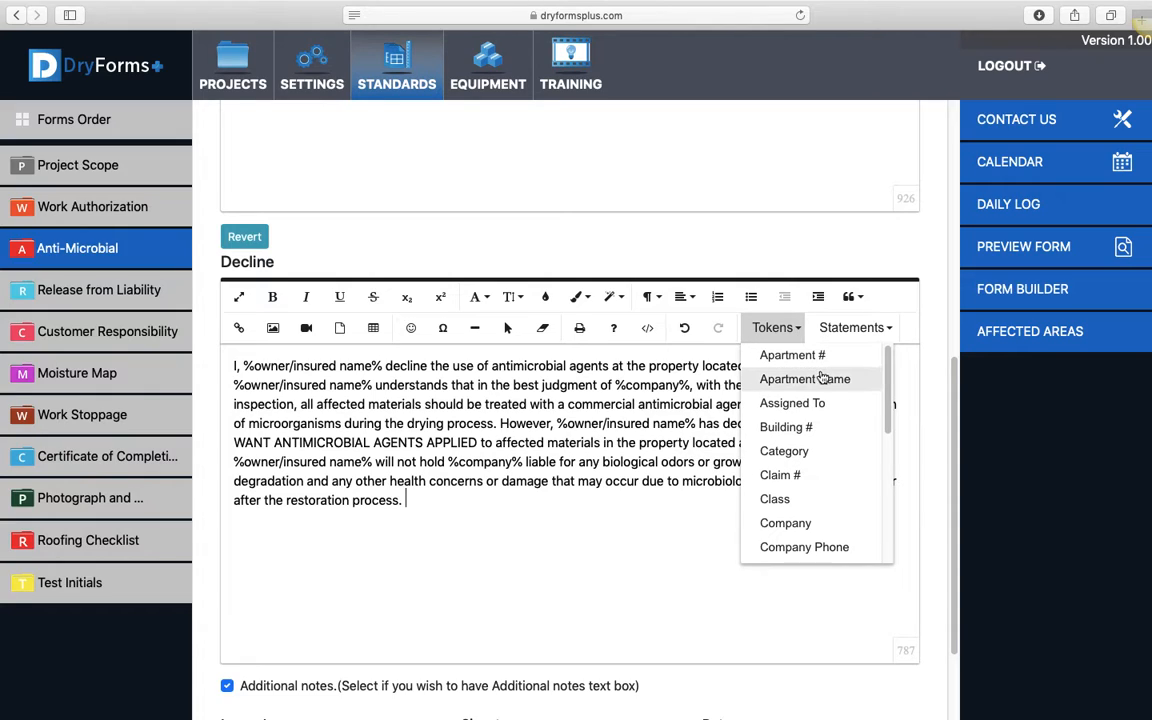
click(815, 378)
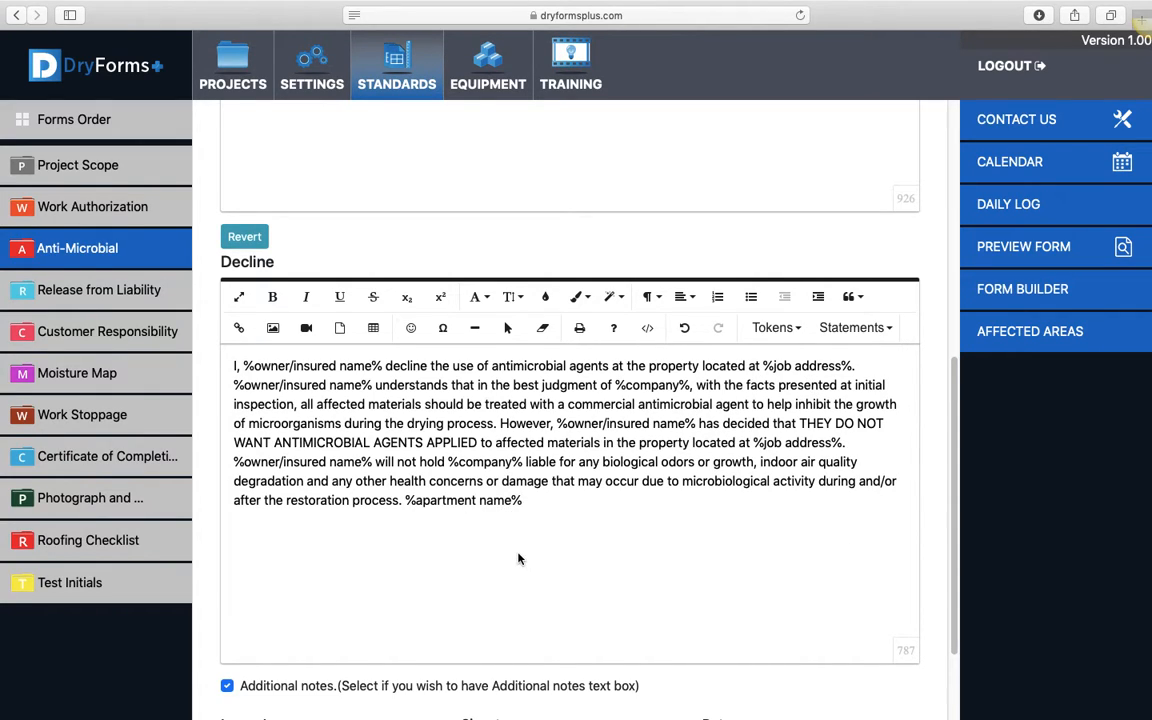
drag(522, 500, 405, 500)
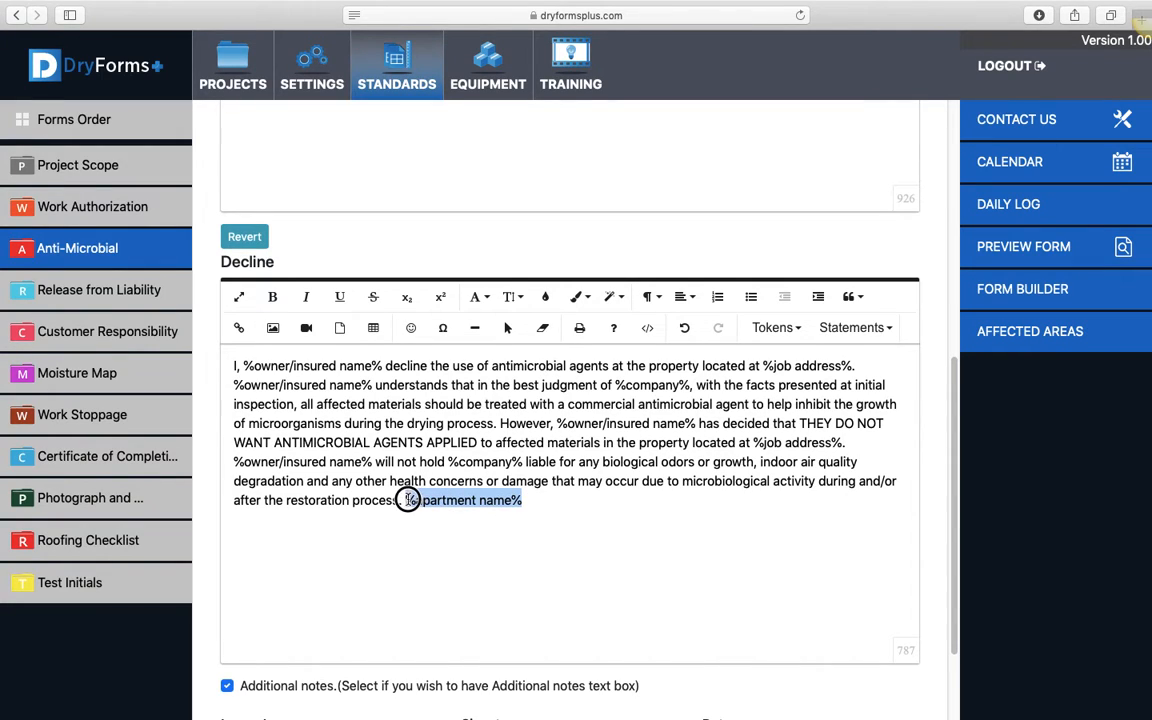
click(795, 329)
click(787, 428)
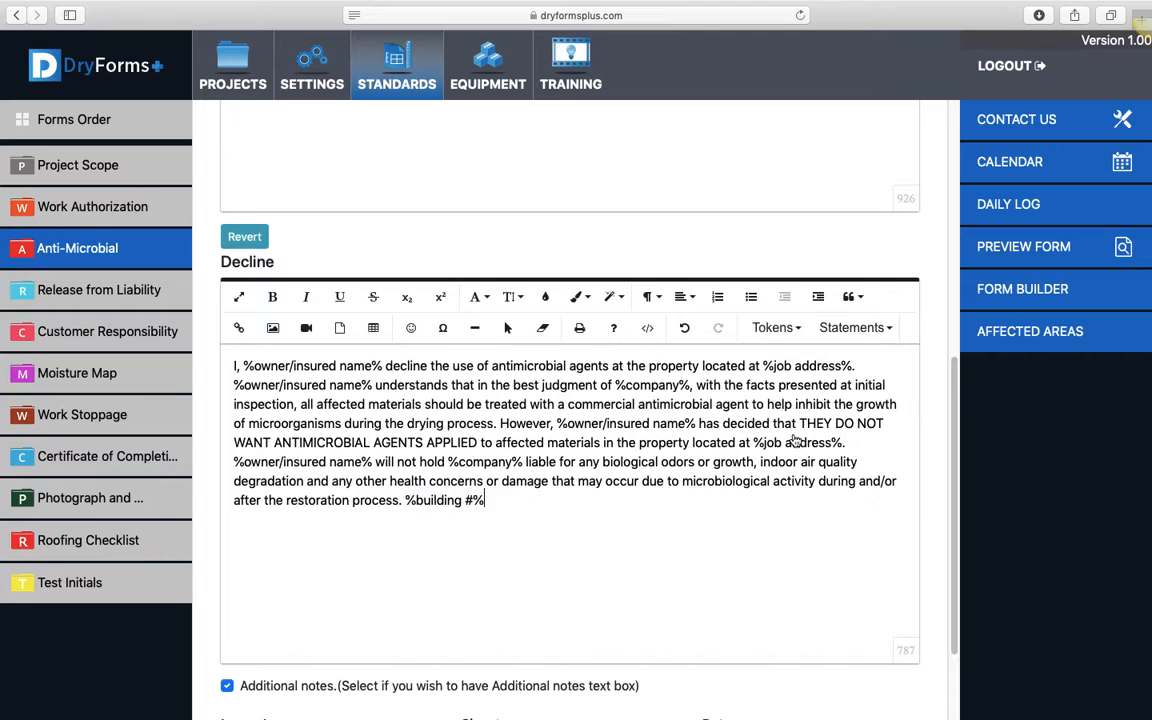
Replace the word "judgment" in the Decline statement with the job address token
drag(486, 500, 405, 500)
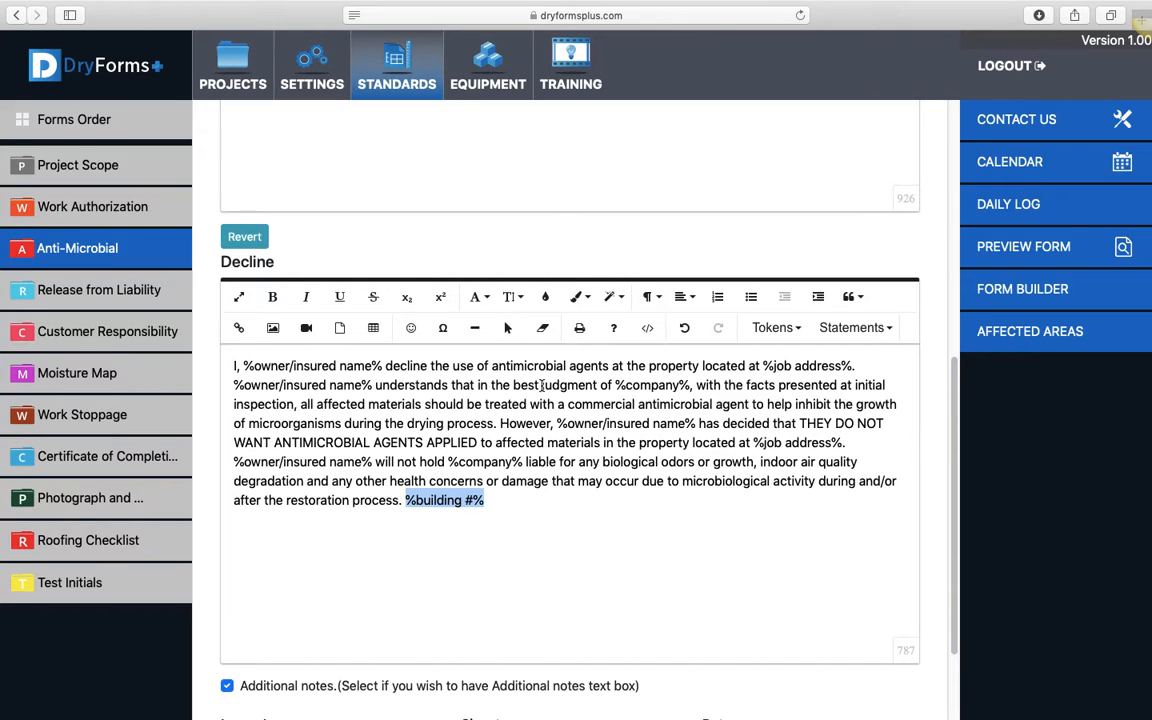
drag(541, 386, 598, 386)
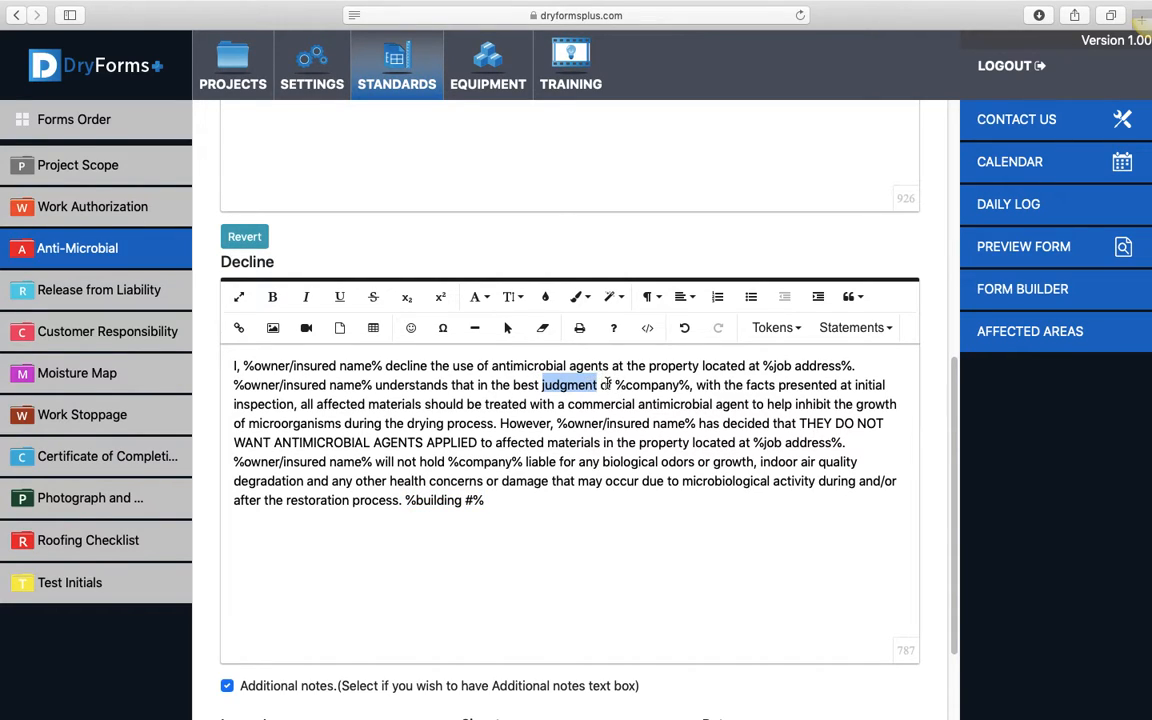
click(798, 331)
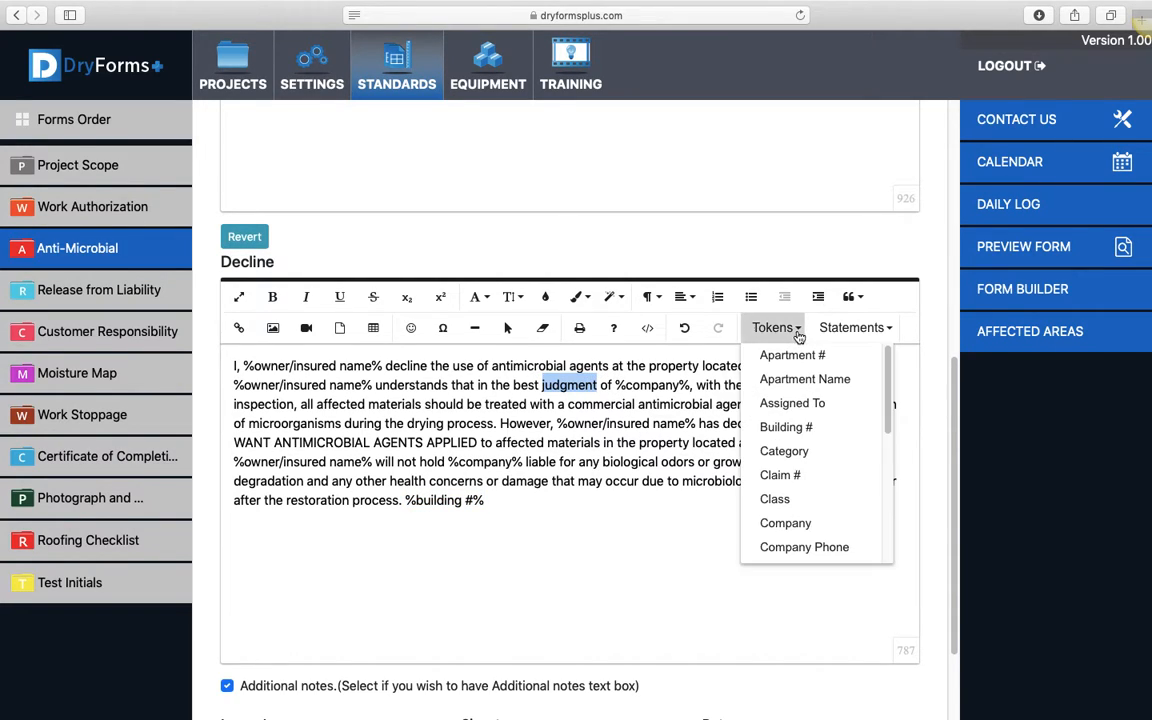
drag(888, 407, 892, 530)
click(803, 505)
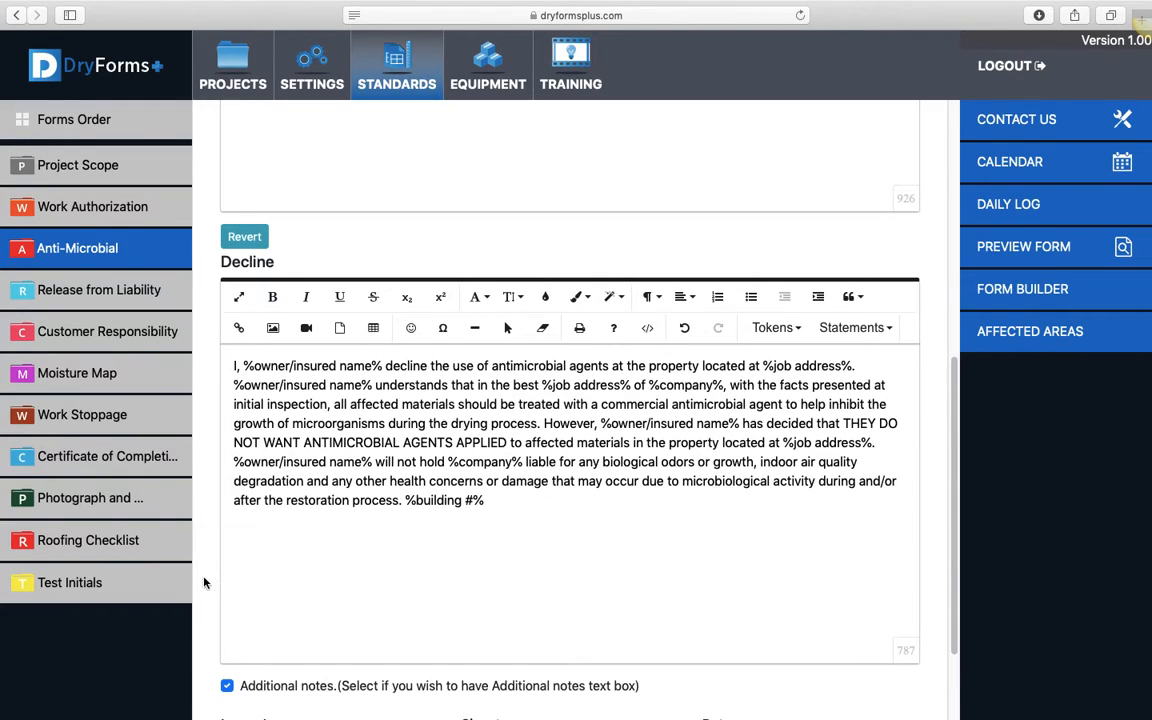
Revert the Anti-Microbial form's Decline text to the default statement
click(244, 236)
click(668, 193)
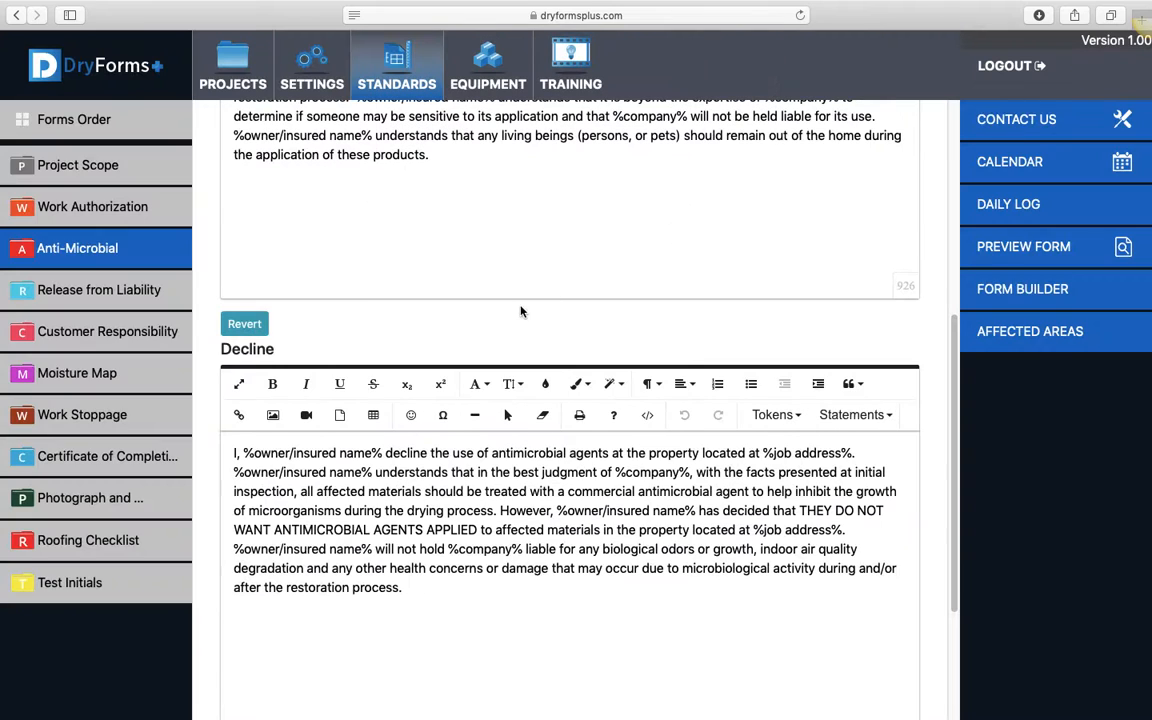
Revert the Anti-Microbial form's Accept text to the default statement
scroll(517, 306, up, 4)
click(245, 247)
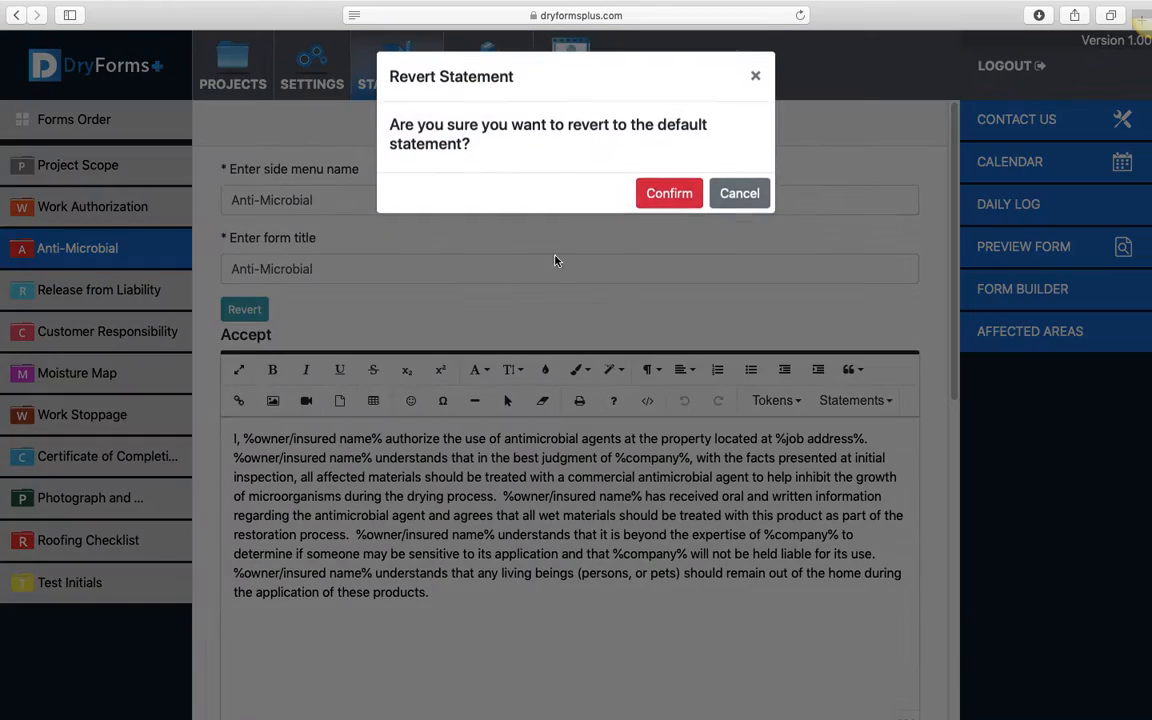
click(662, 196)
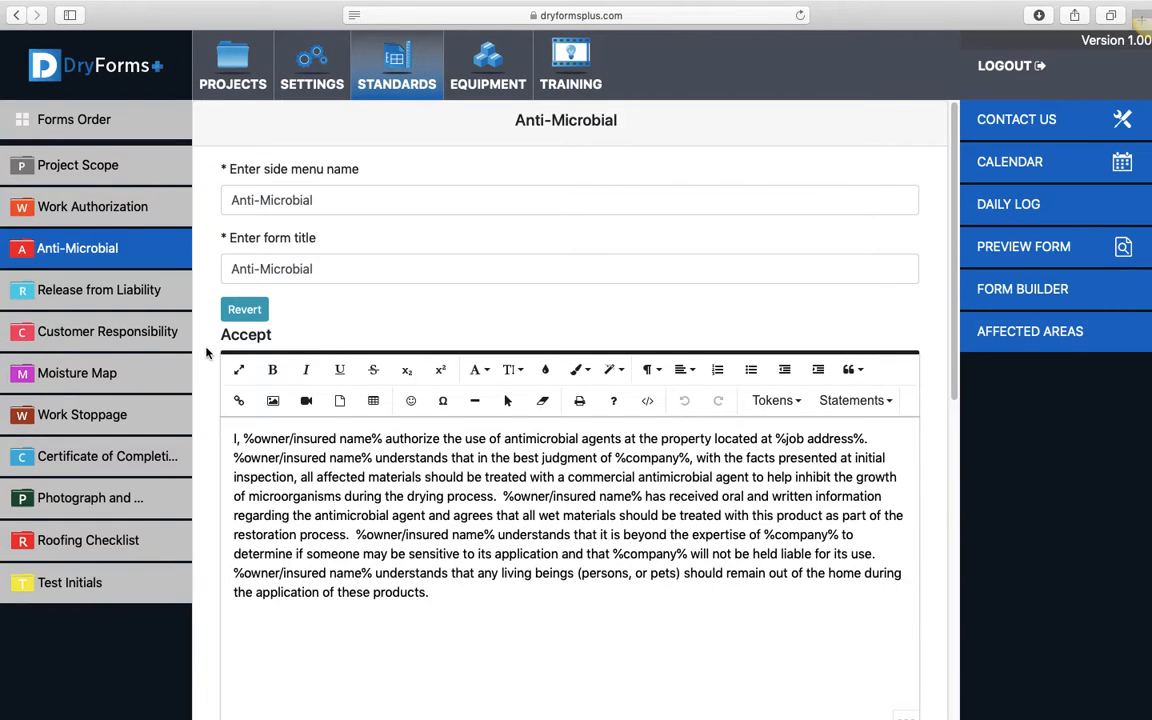
Examine the statement text, additional notes option and signature fields of the Release from Liability and Customer Responsibility forms
click(129, 290)
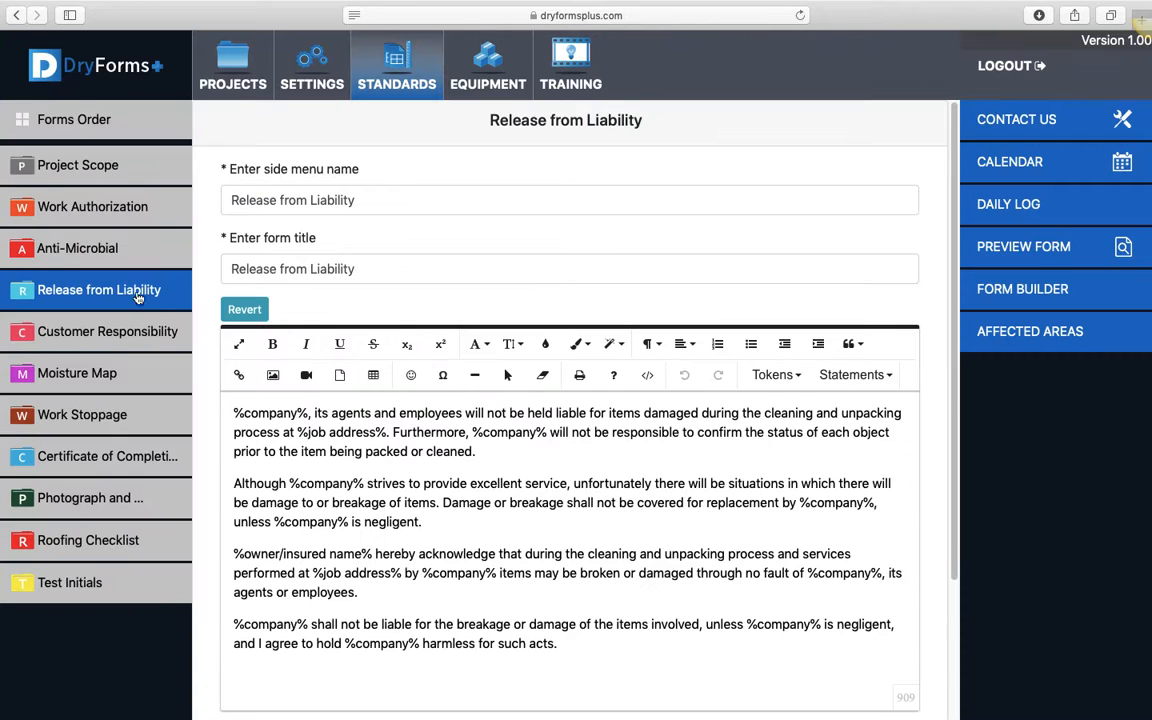
scroll(230, 360, down, 2)
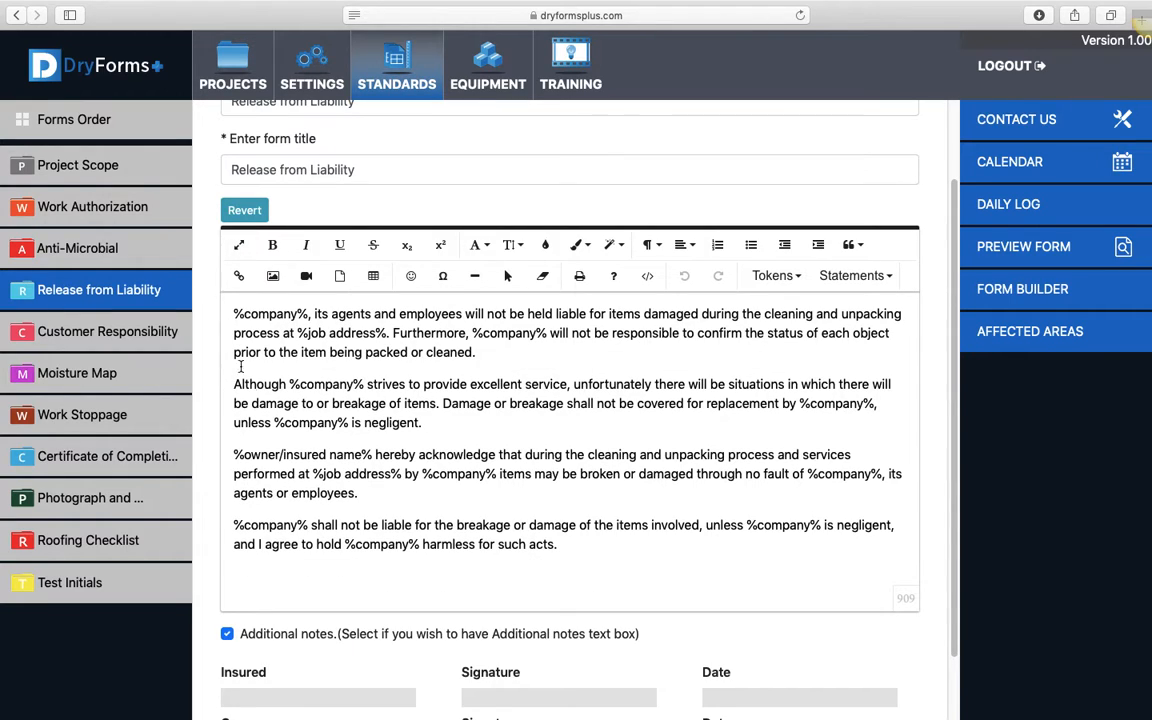
scroll(205, 395, up, 1)
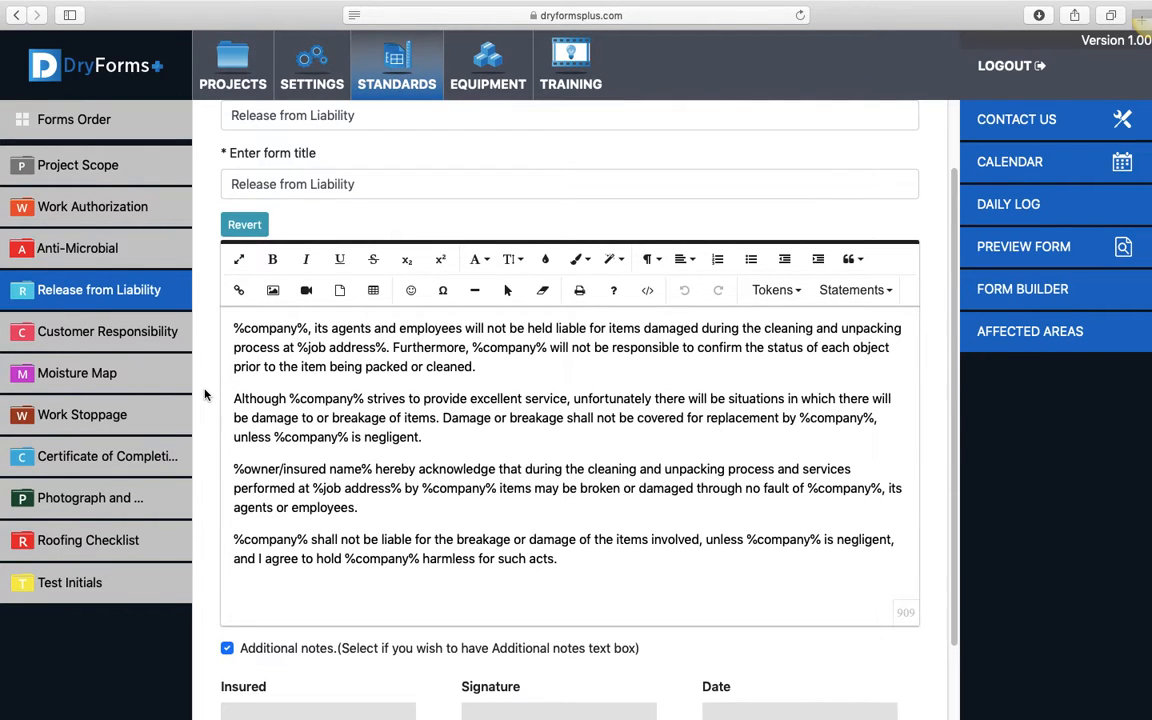
click(165, 332)
scroll(205, 340, down, 3)
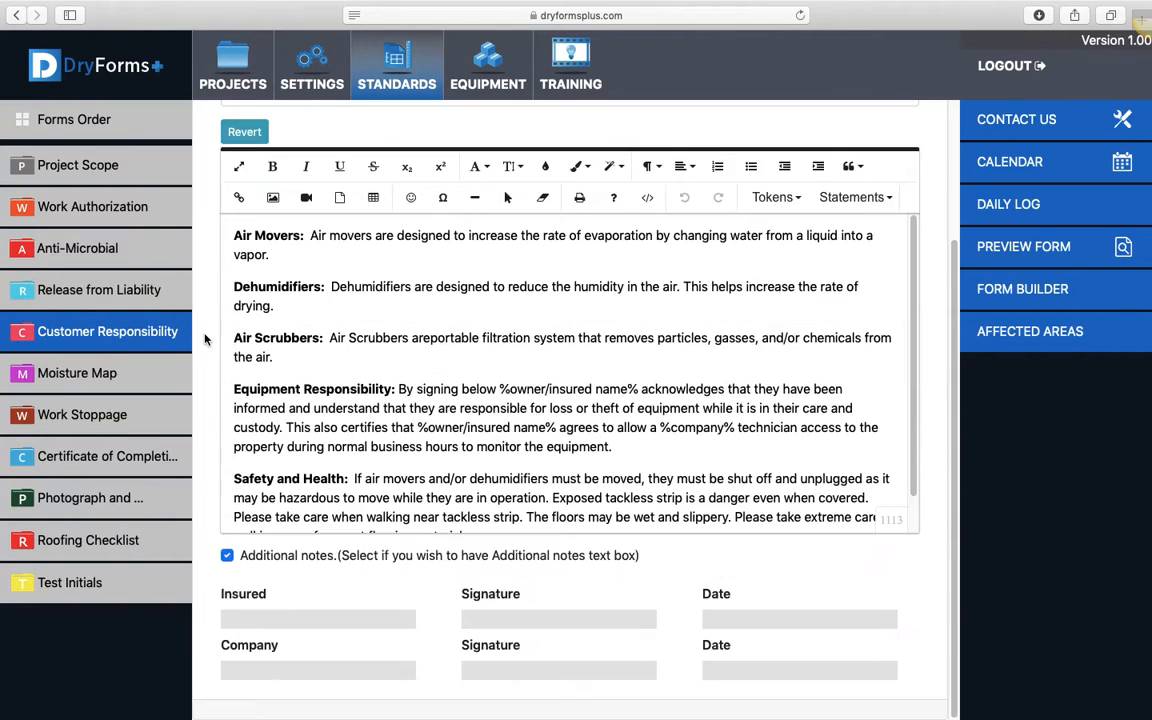
scroll(316, 383, down, 1)
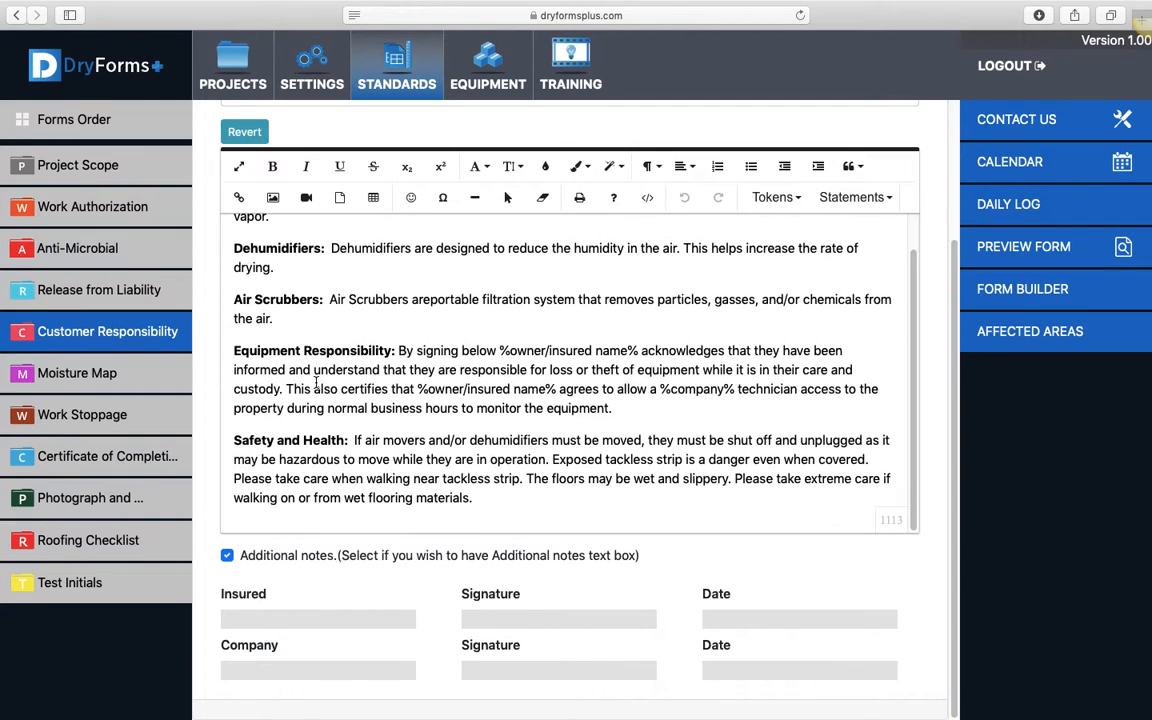
scroll(320, 395, up, 4)
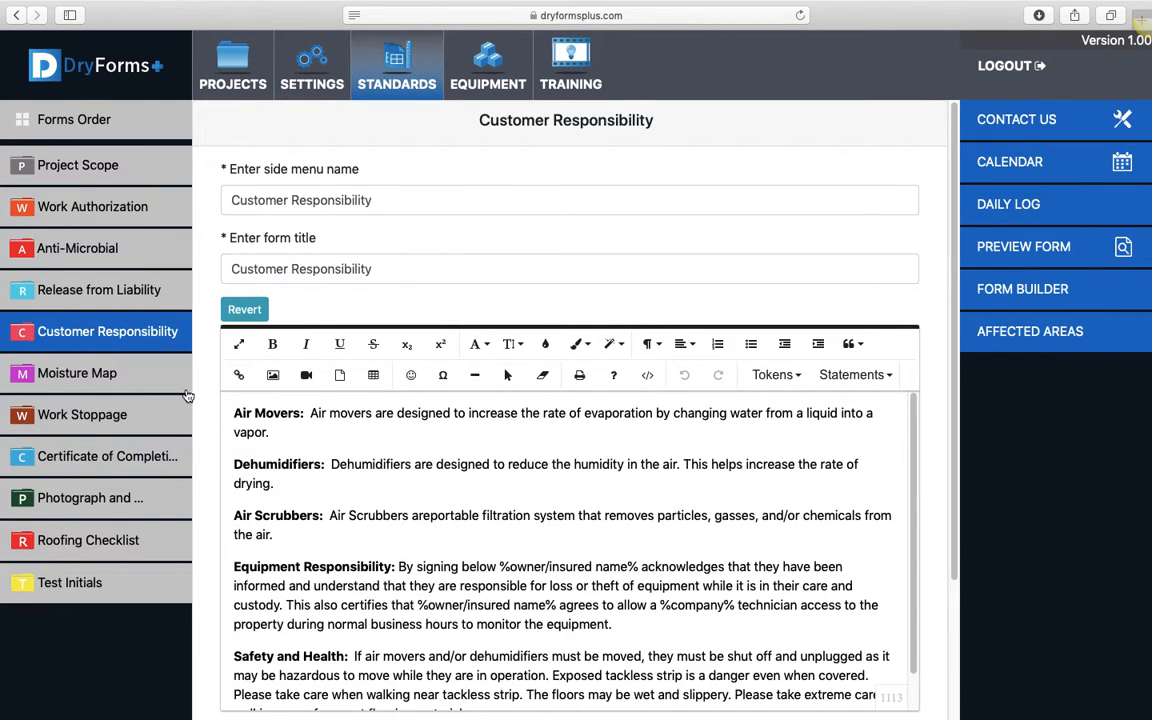
Examine the statement text and additional notes option of the Work Stoppage and Certificate of Completion forms
click(98, 416)
scroll(204, 398, down, 2)
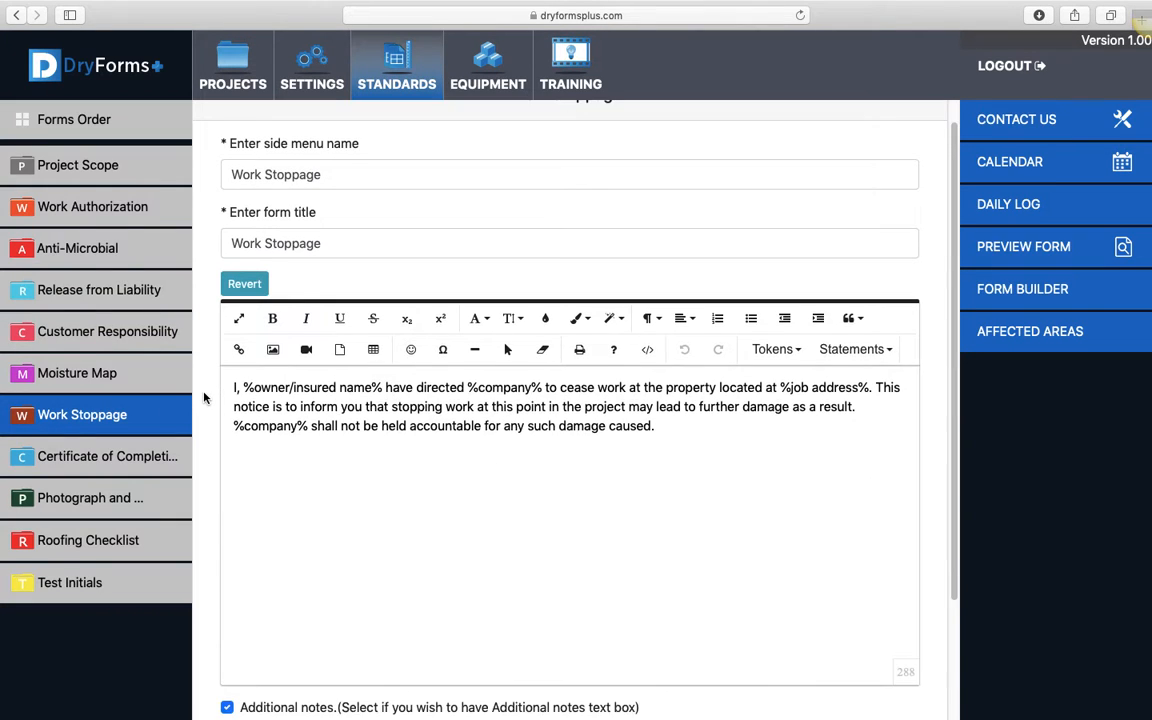
scroll(204, 398, down, 3)
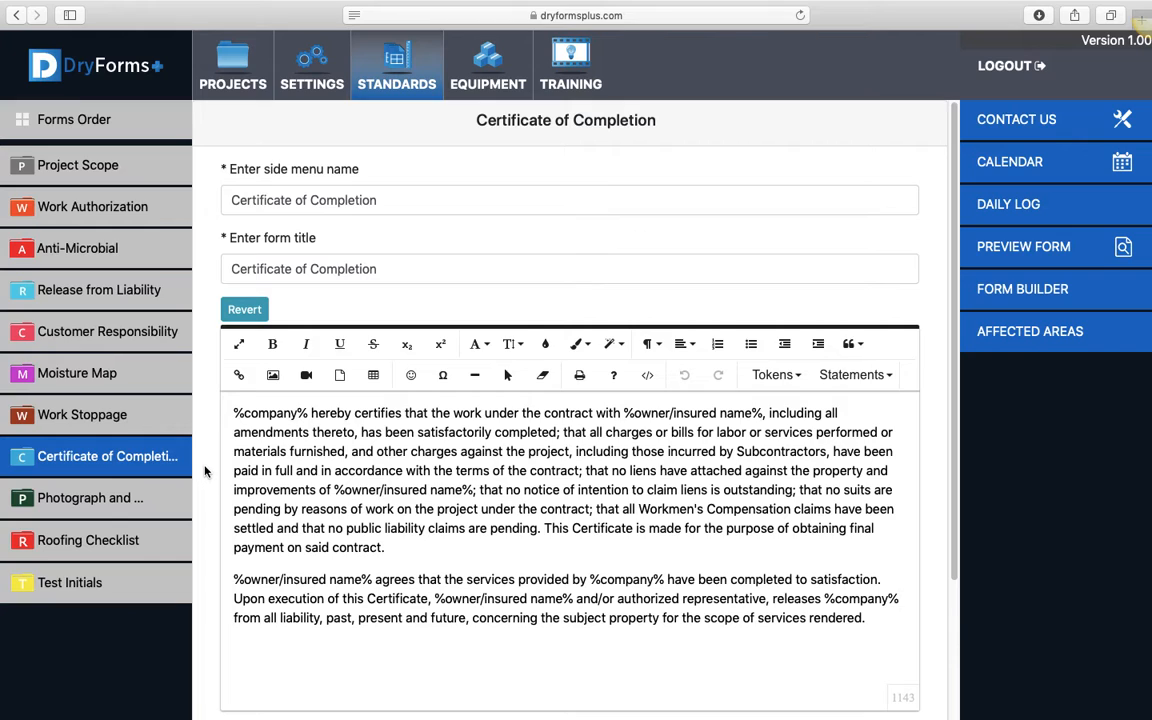
scroll(205, 472, down, 2)
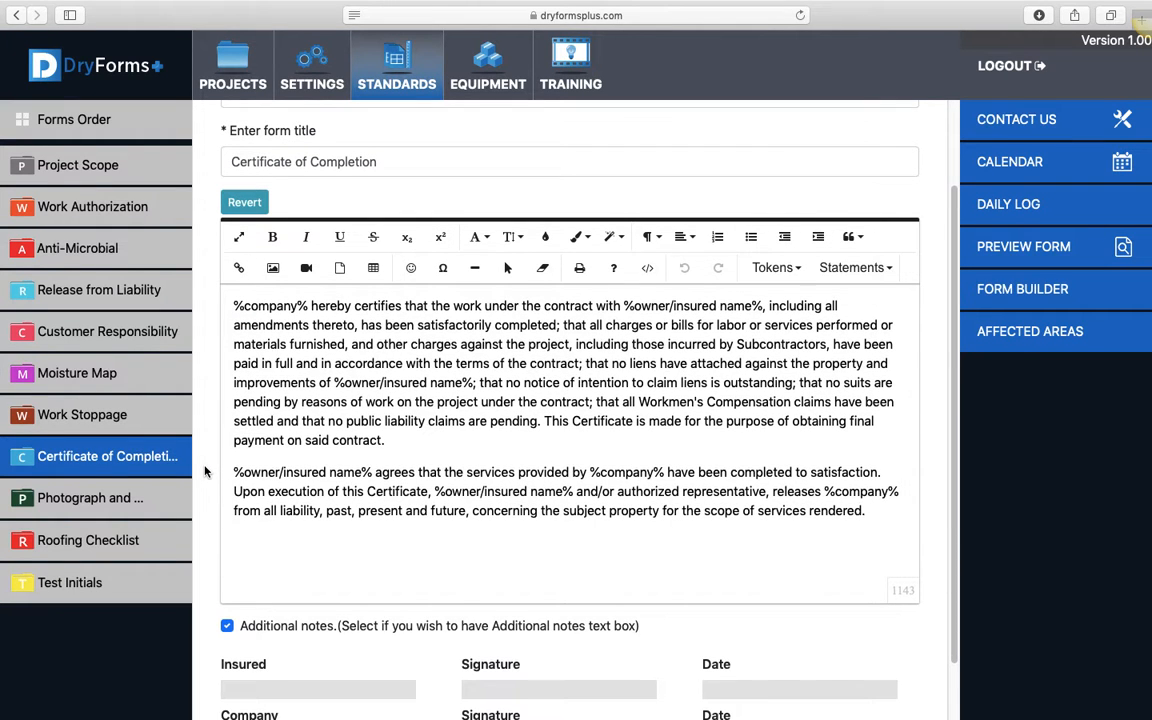
scroll(205, 472, up, 2)
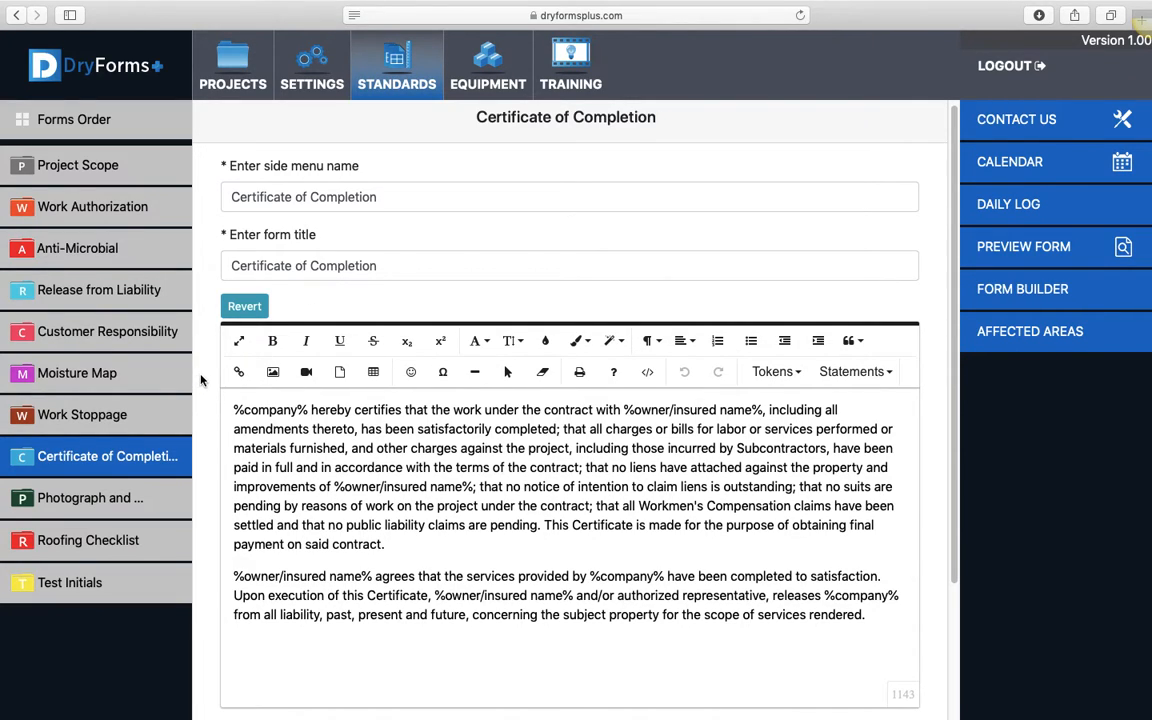
scroll(200, 380, up, 1)
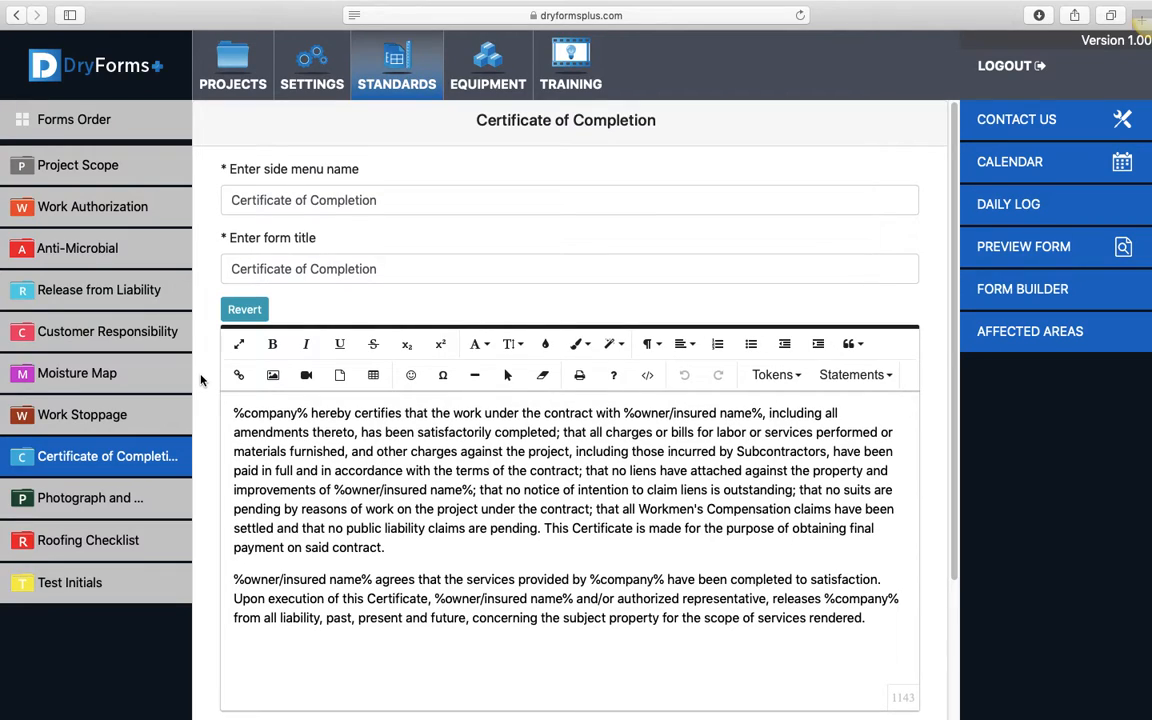